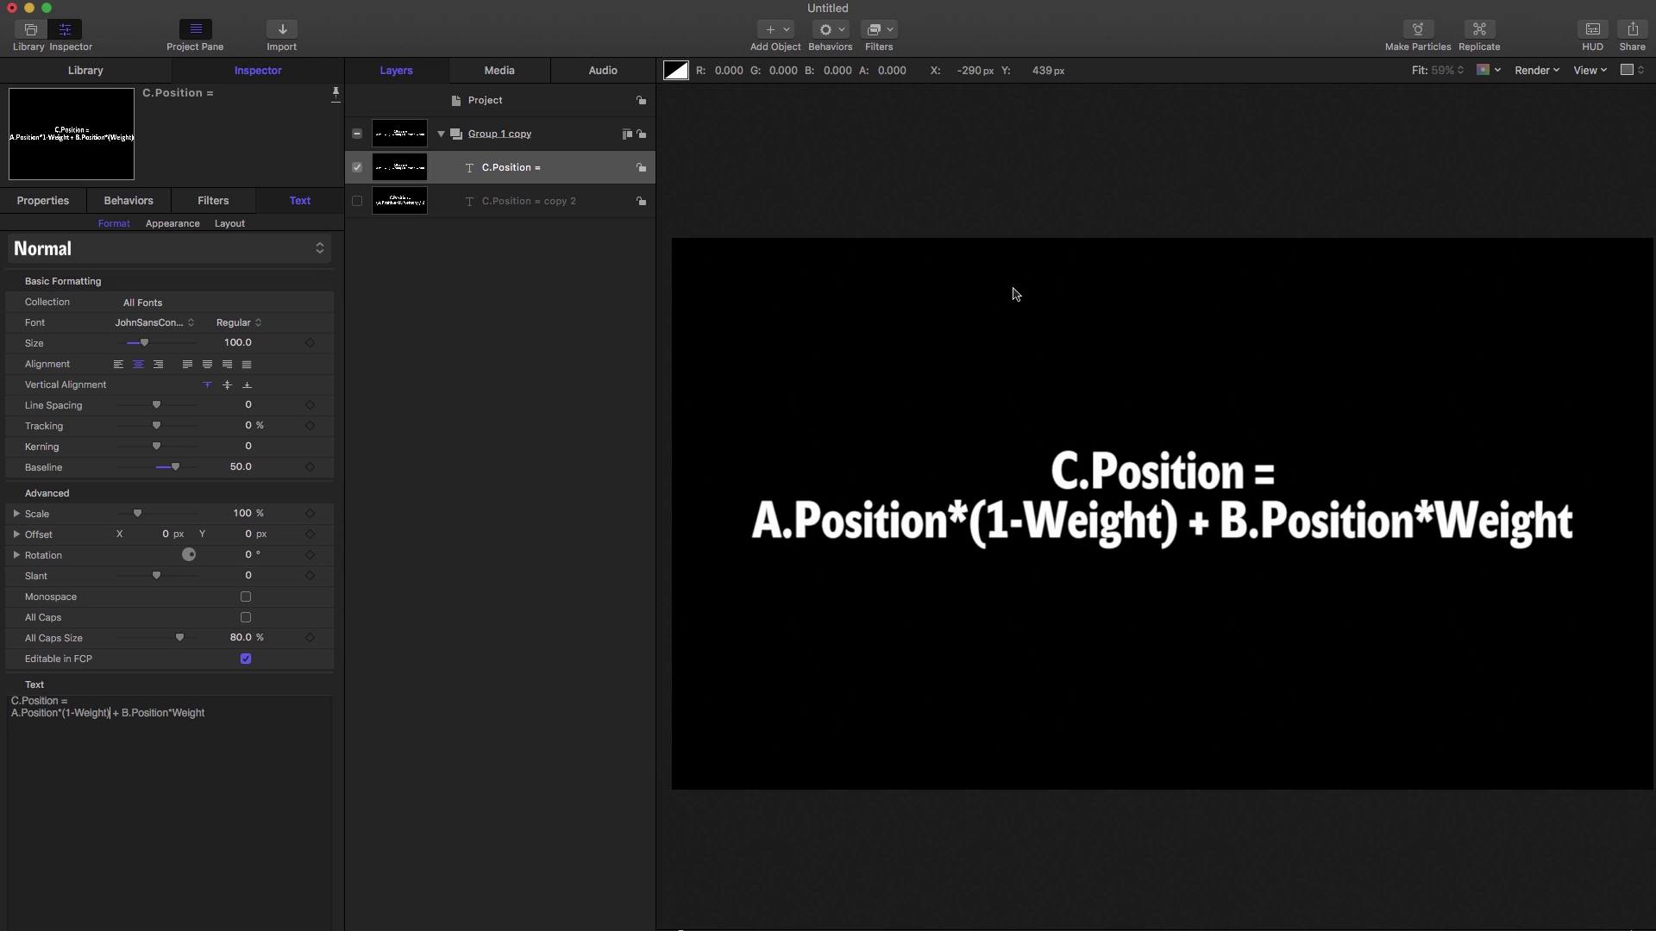
Swap the weighted-formula text for the averaged-formula copy, then collapse and hide Group 1 copy
click(358, 168)
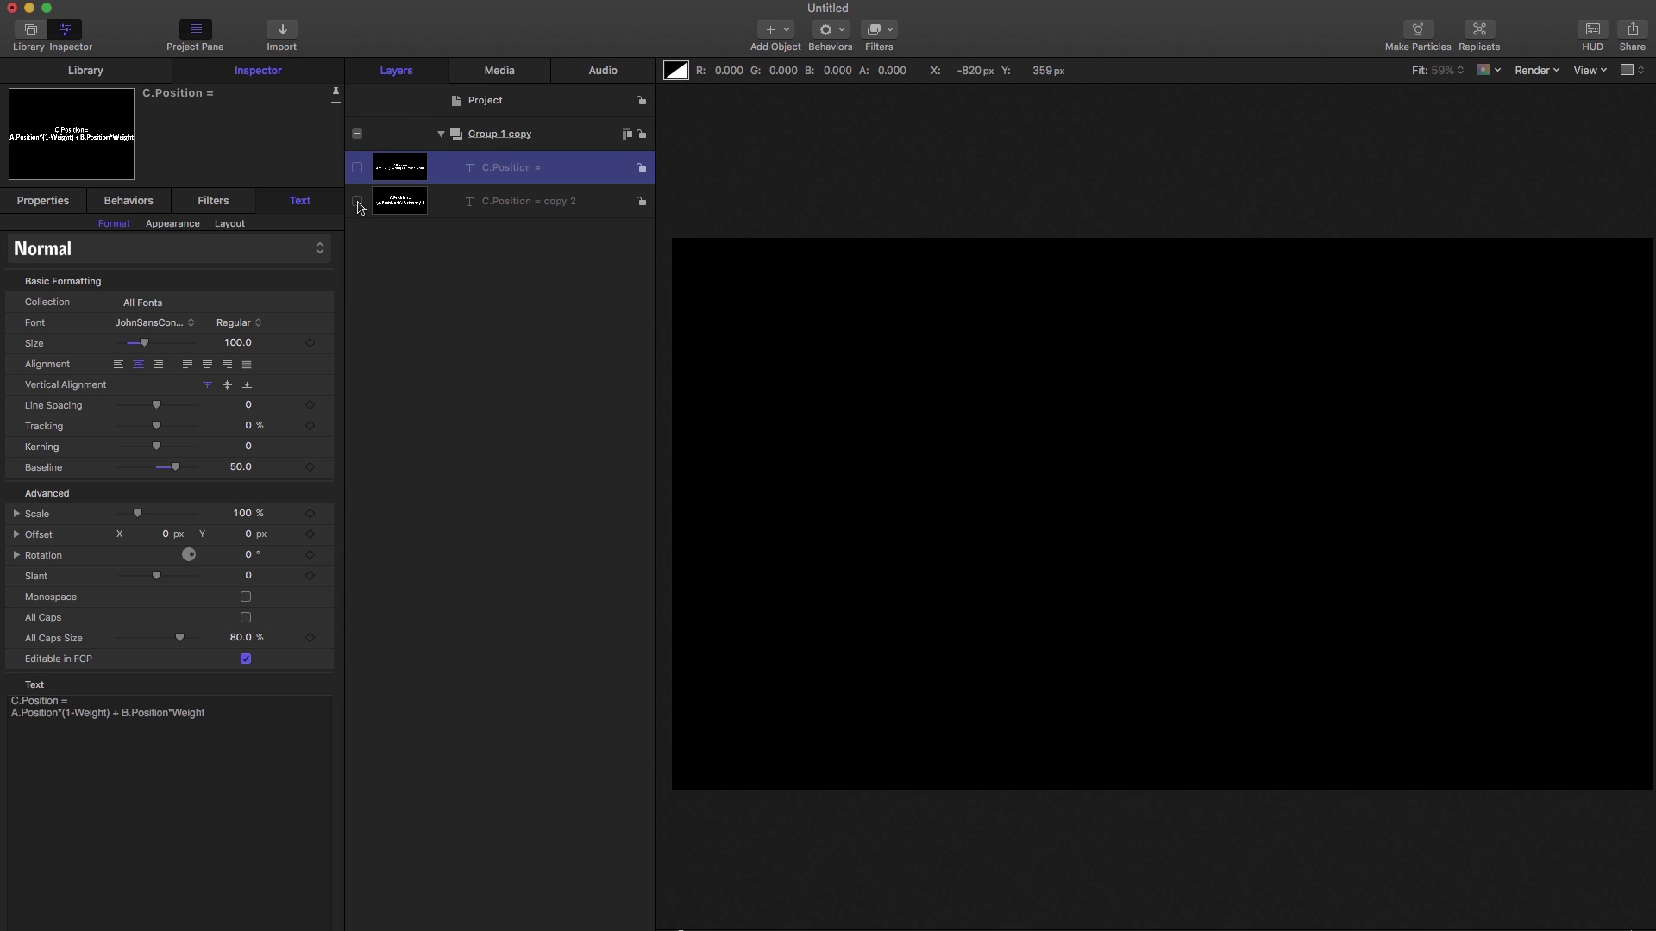
click(357, 202)
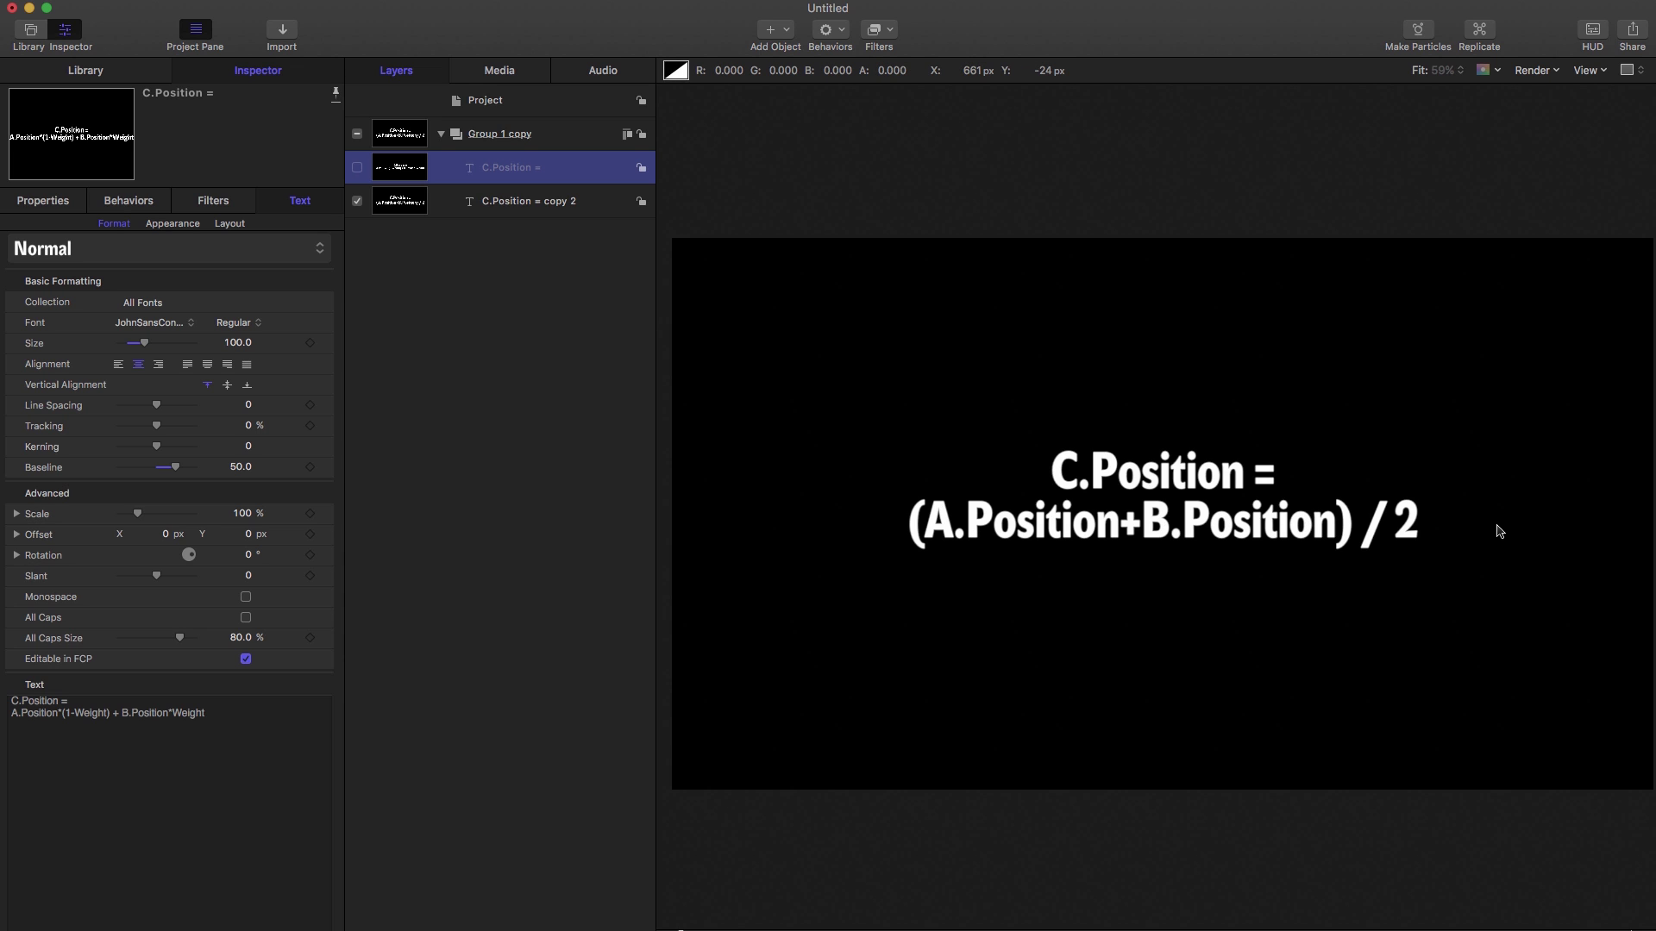
click(443, 135)
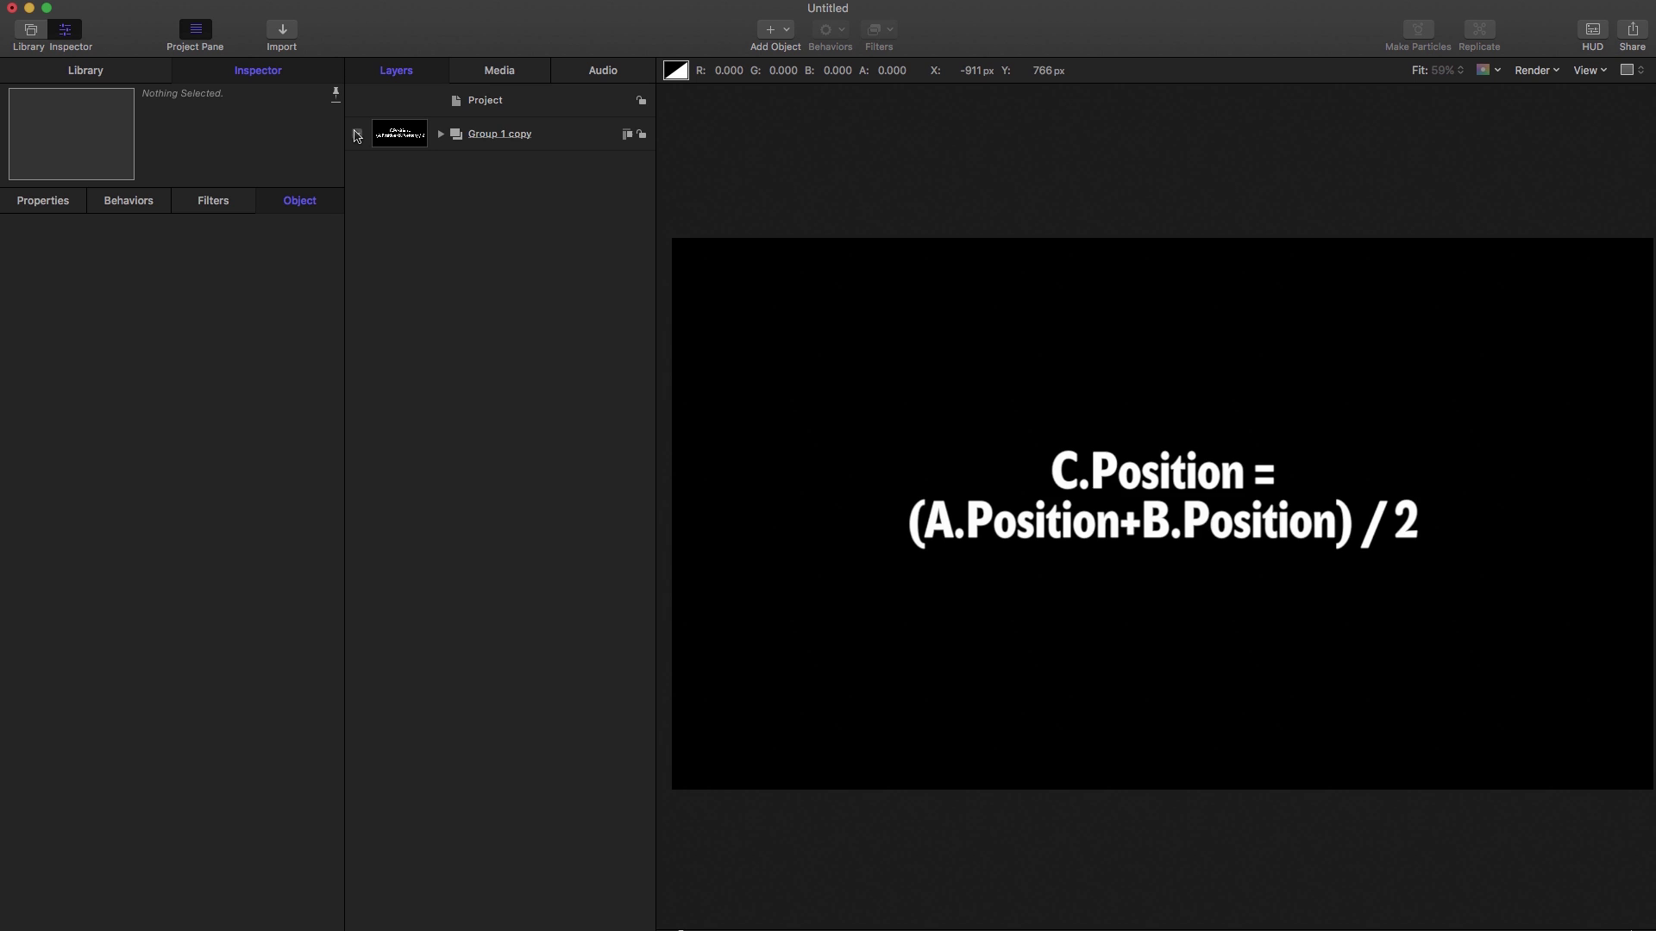
click(356, 135)
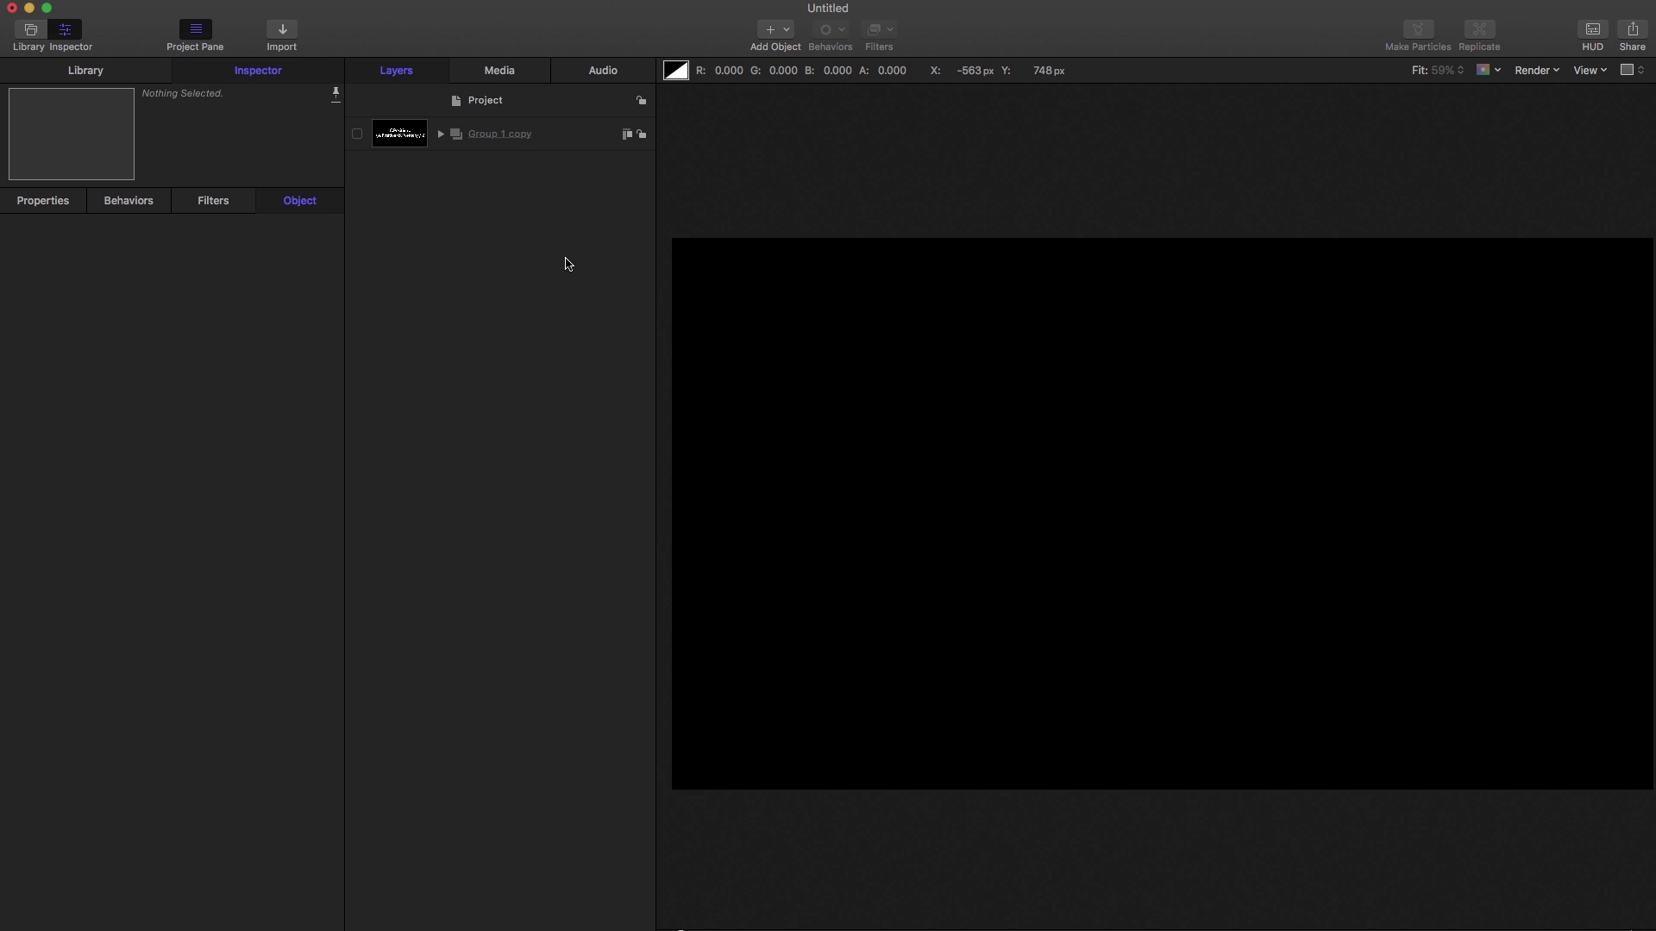
Create the new Group 2 and name its circle layer A
key(super+shift+n)
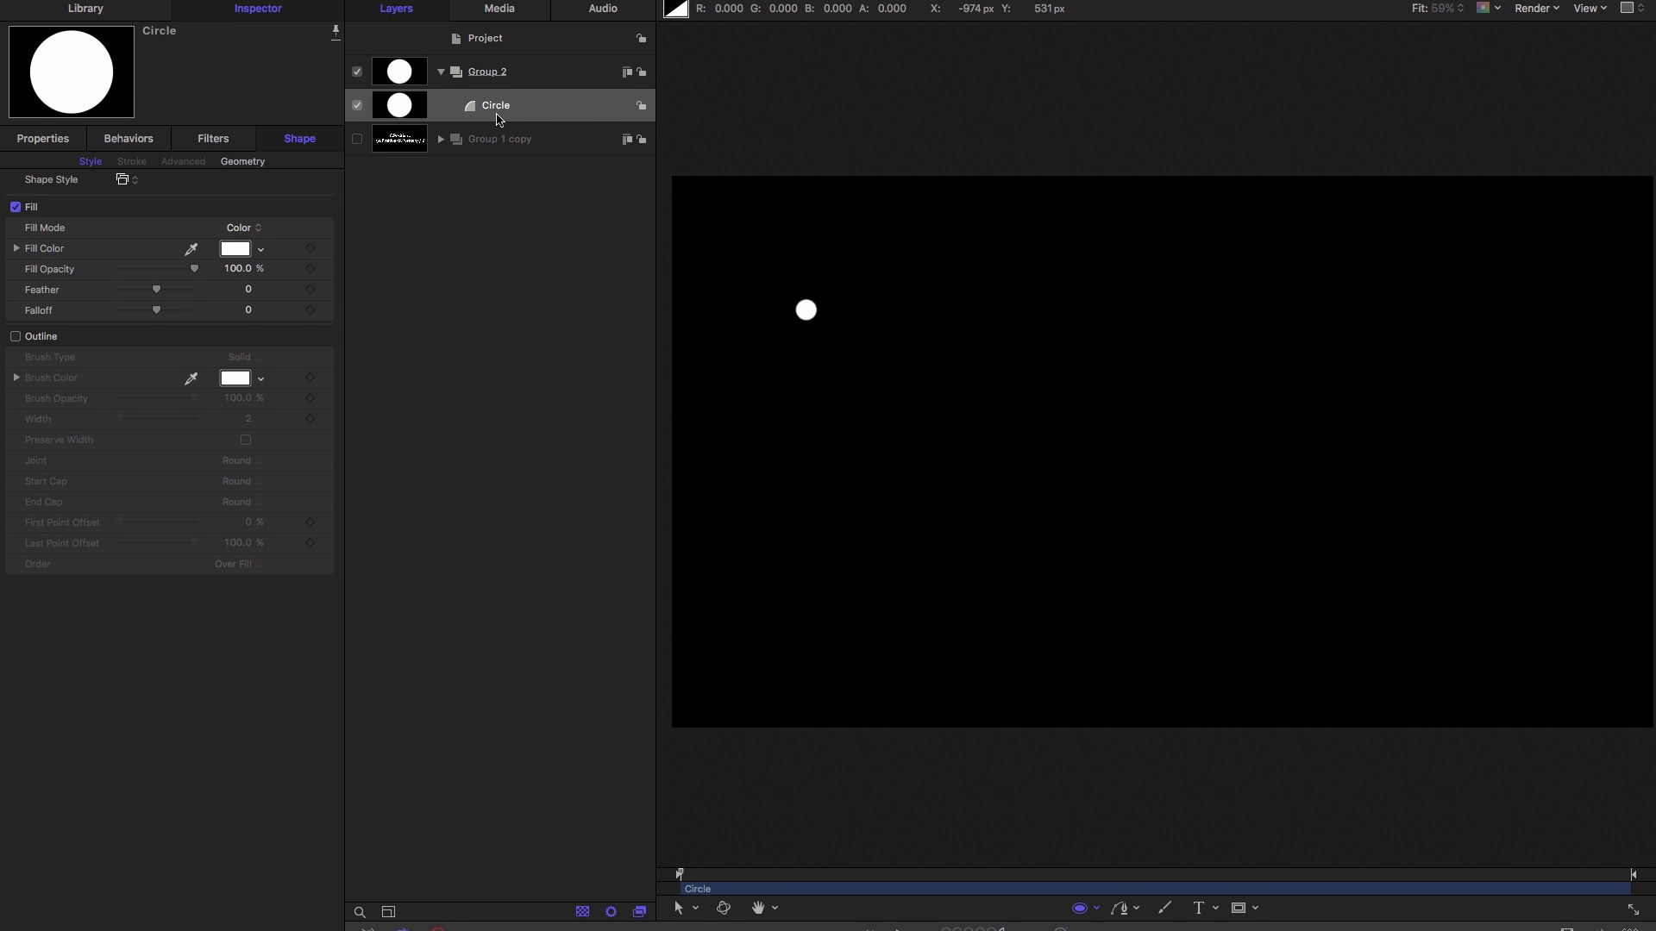
double_click(549, 100)
text(A)
key(Return)
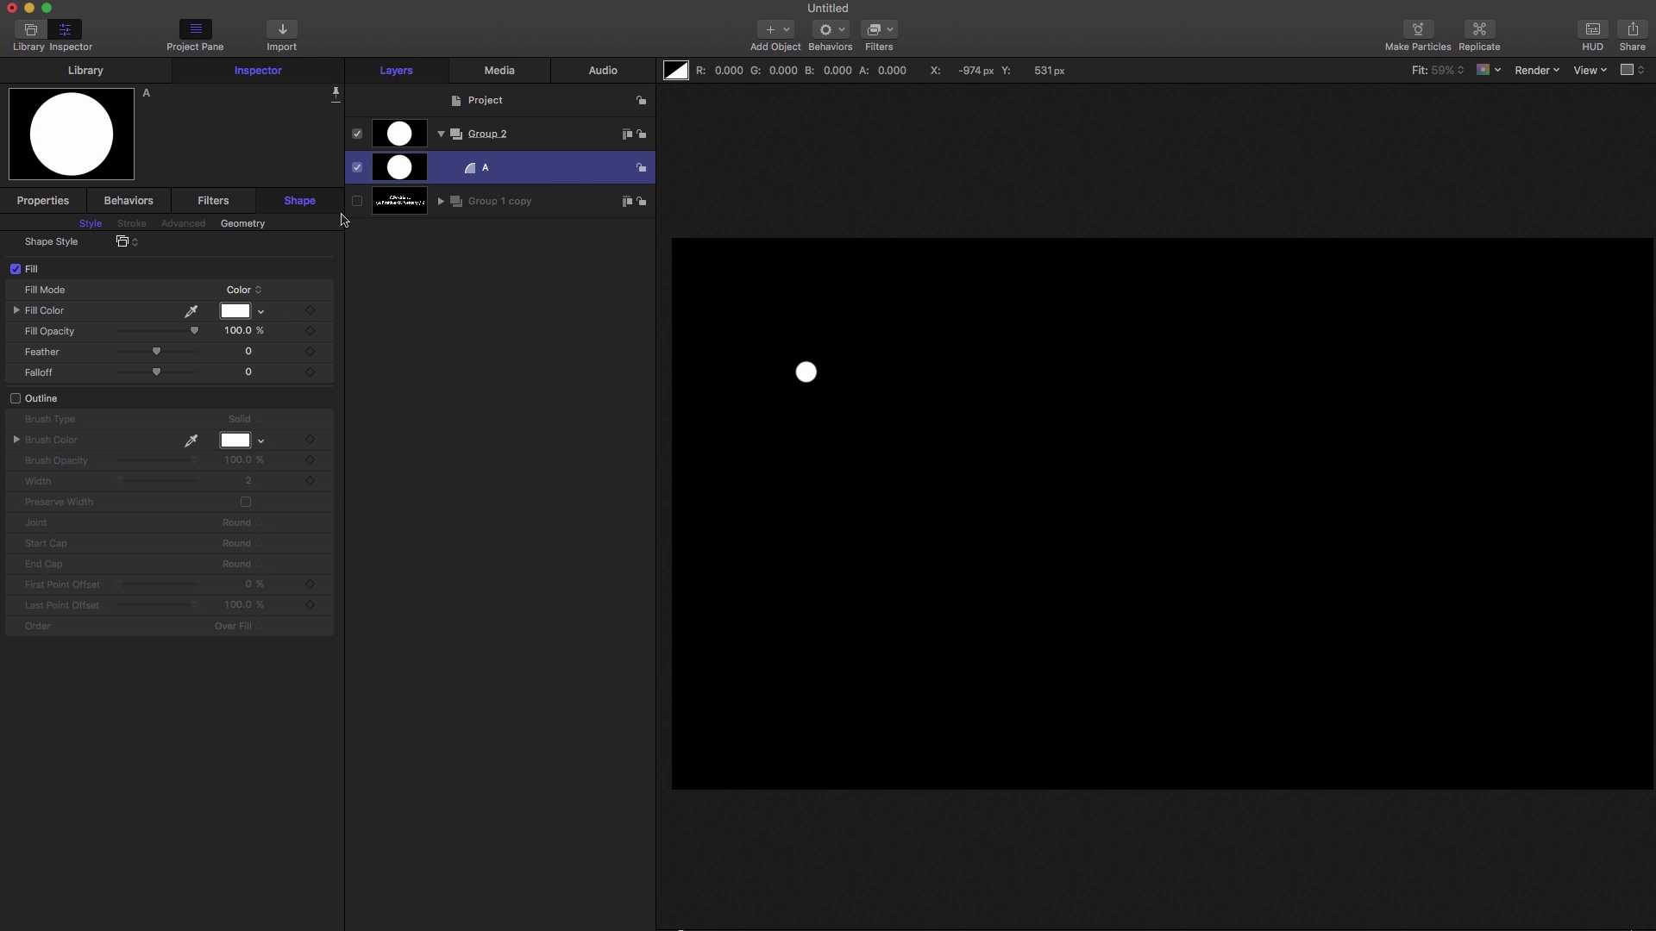
Duplicate circle A, name the copy B, and move it to the canvas's right side
right_click(401, 169)
click(445, 218)
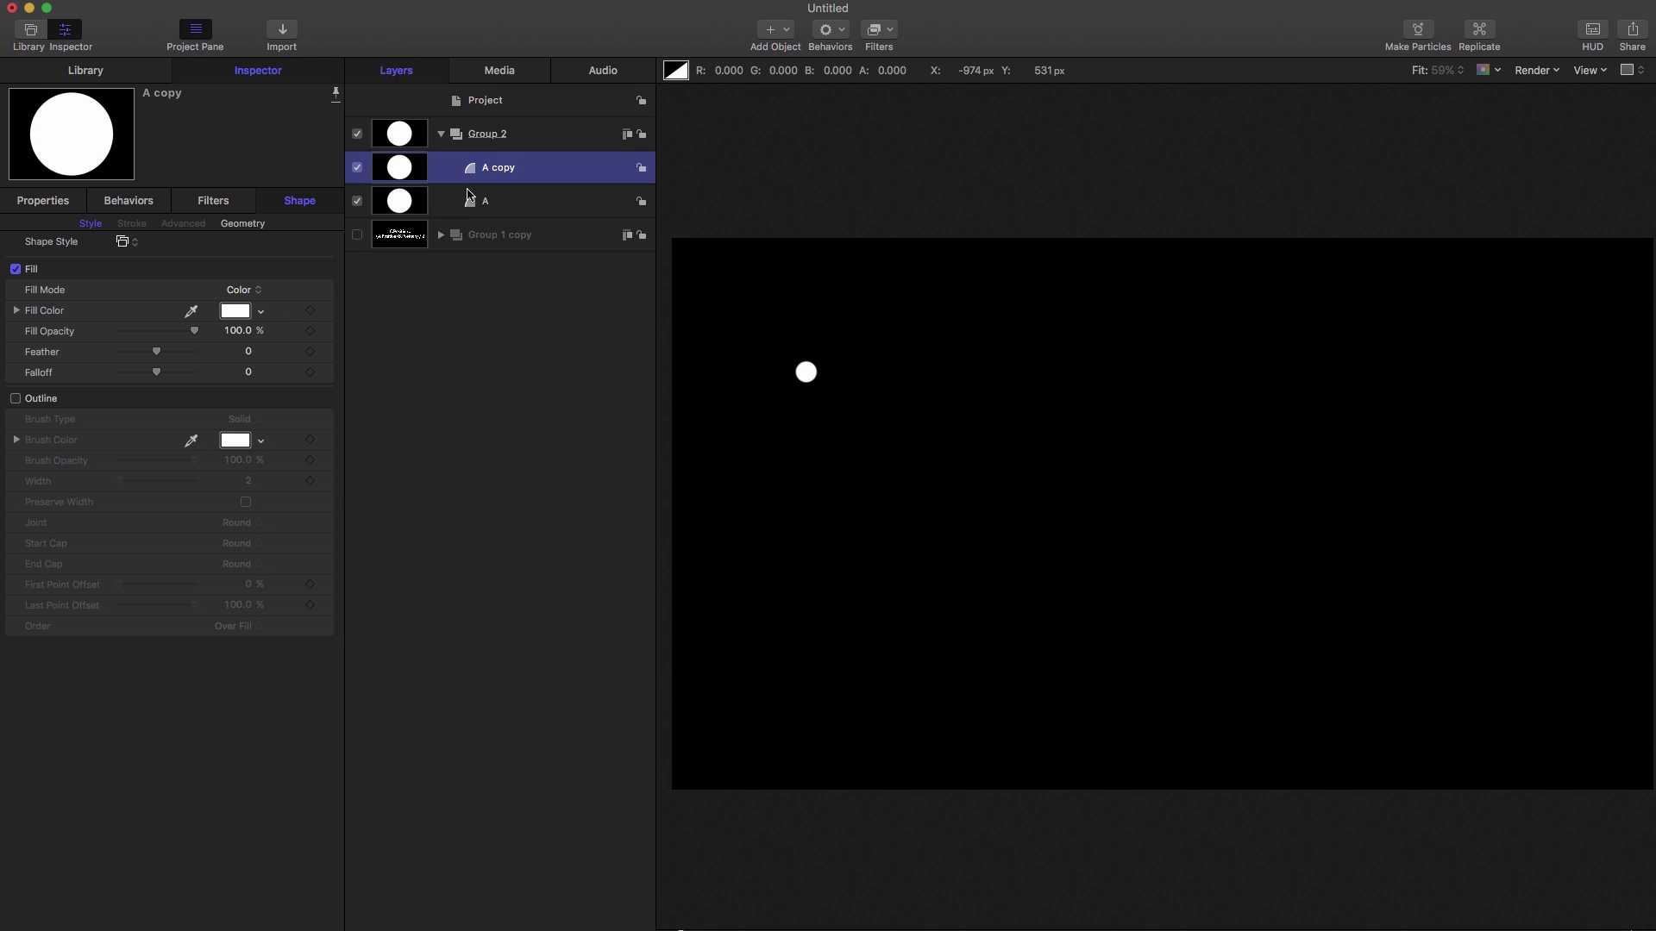
double_click(496, 169)
text(B)
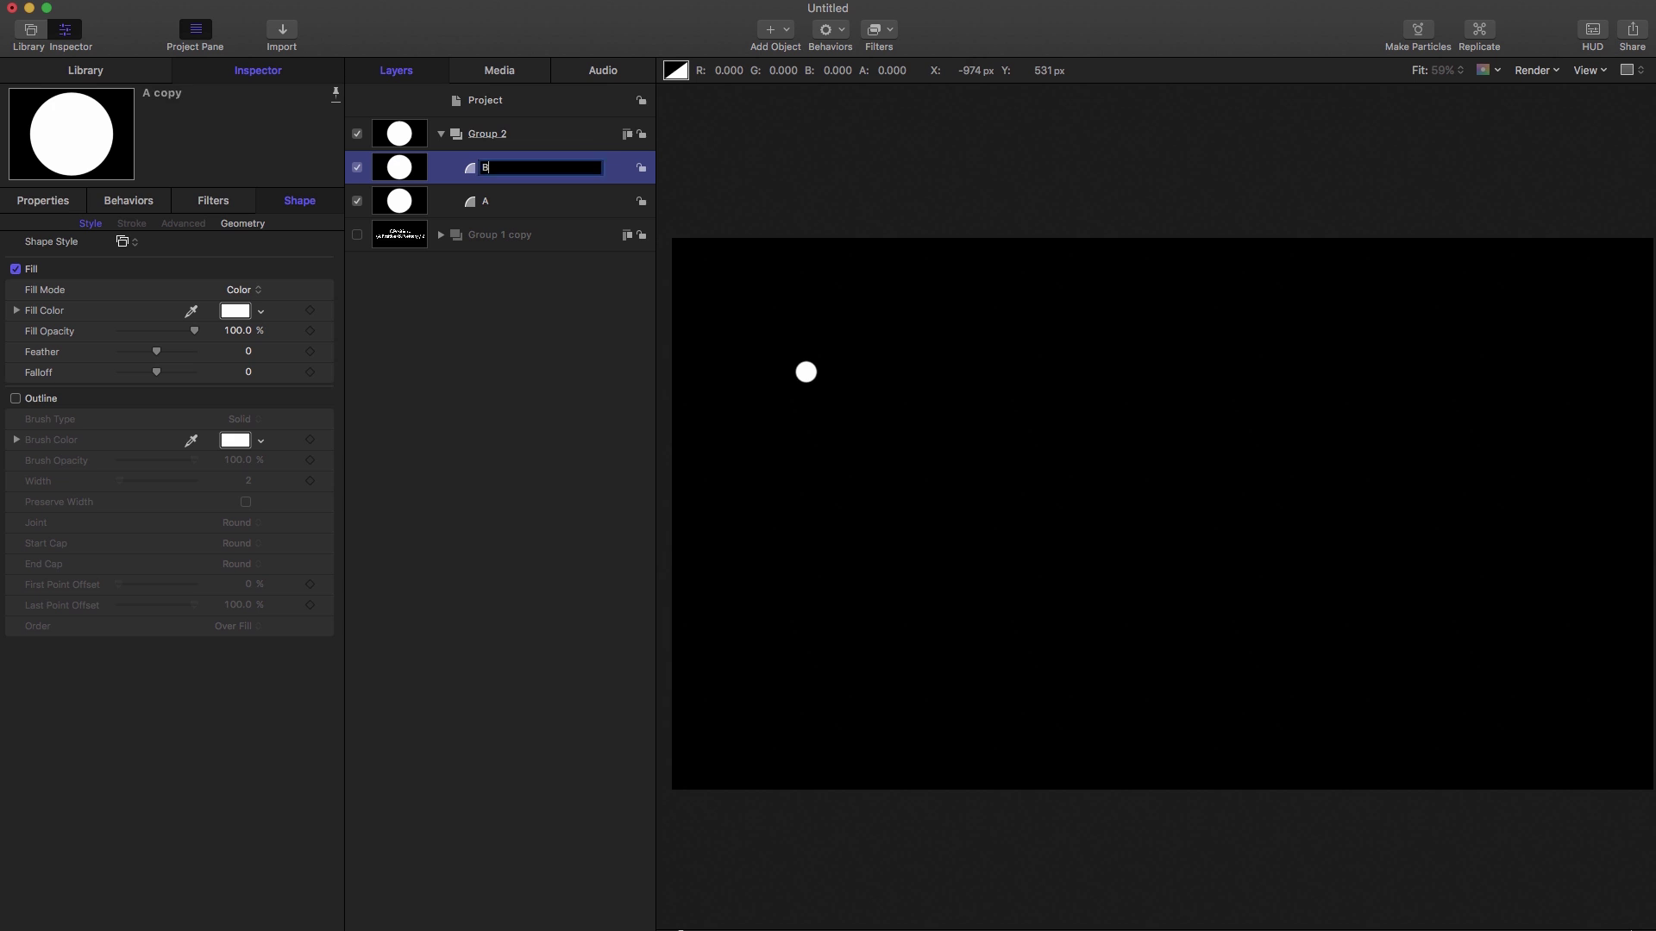
key(Return)
drag(819, 379, 1511, 533)
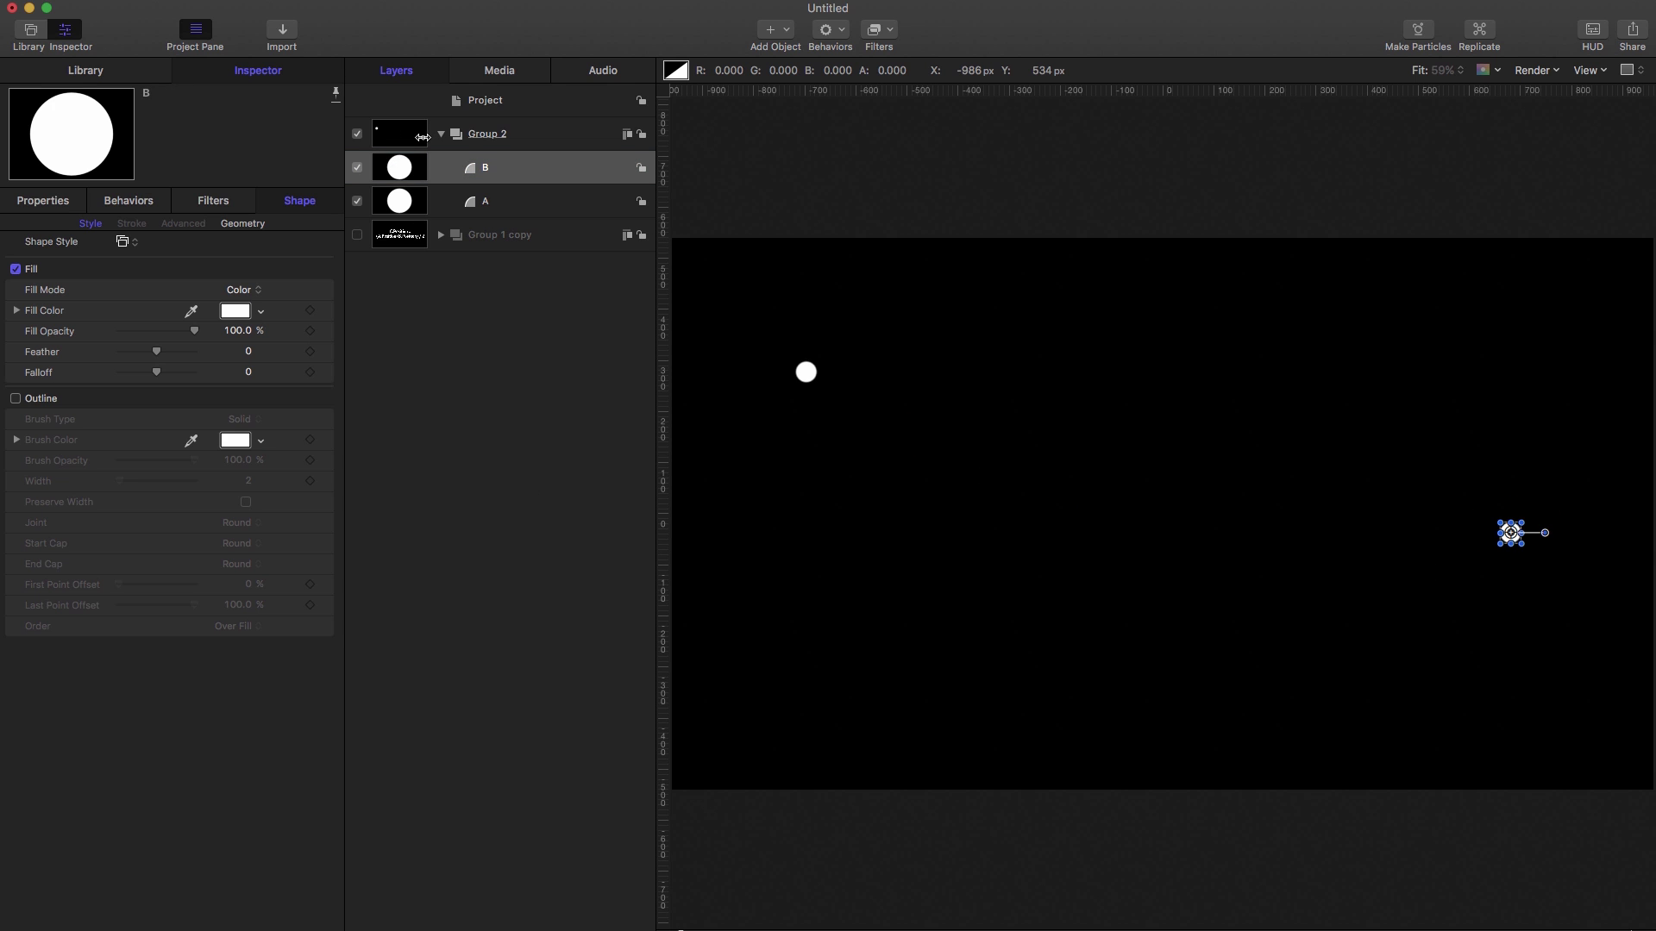
Duplicate circle B and name the copy C
click(399, 166)
right_click(399, 168)
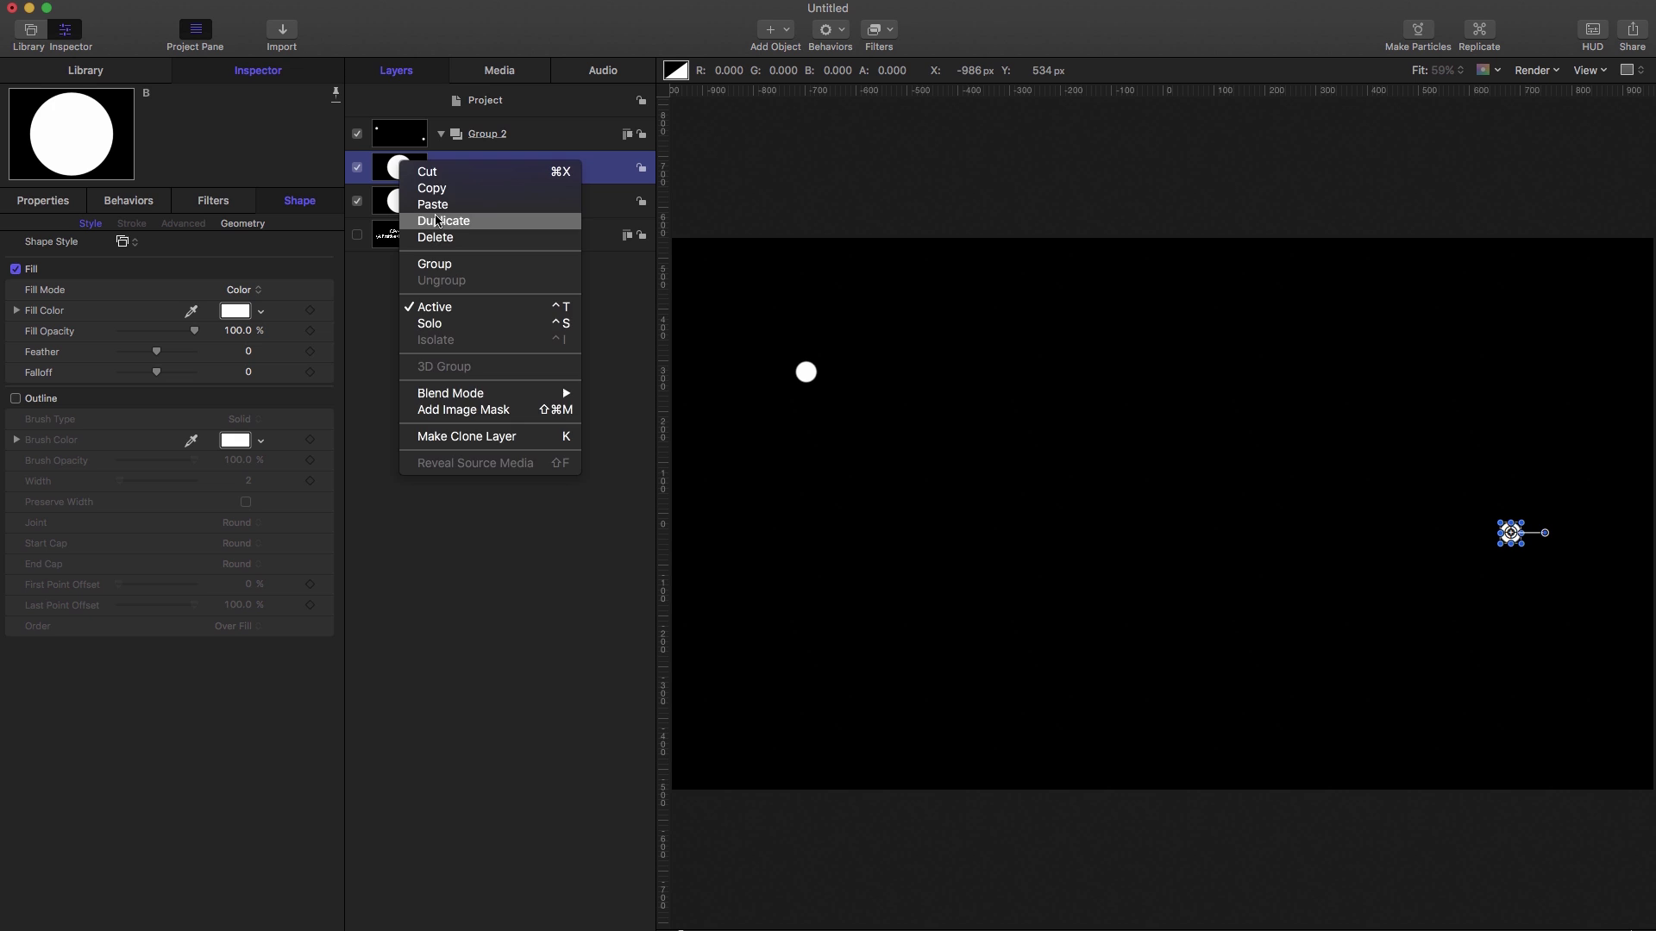
click(436, 221)
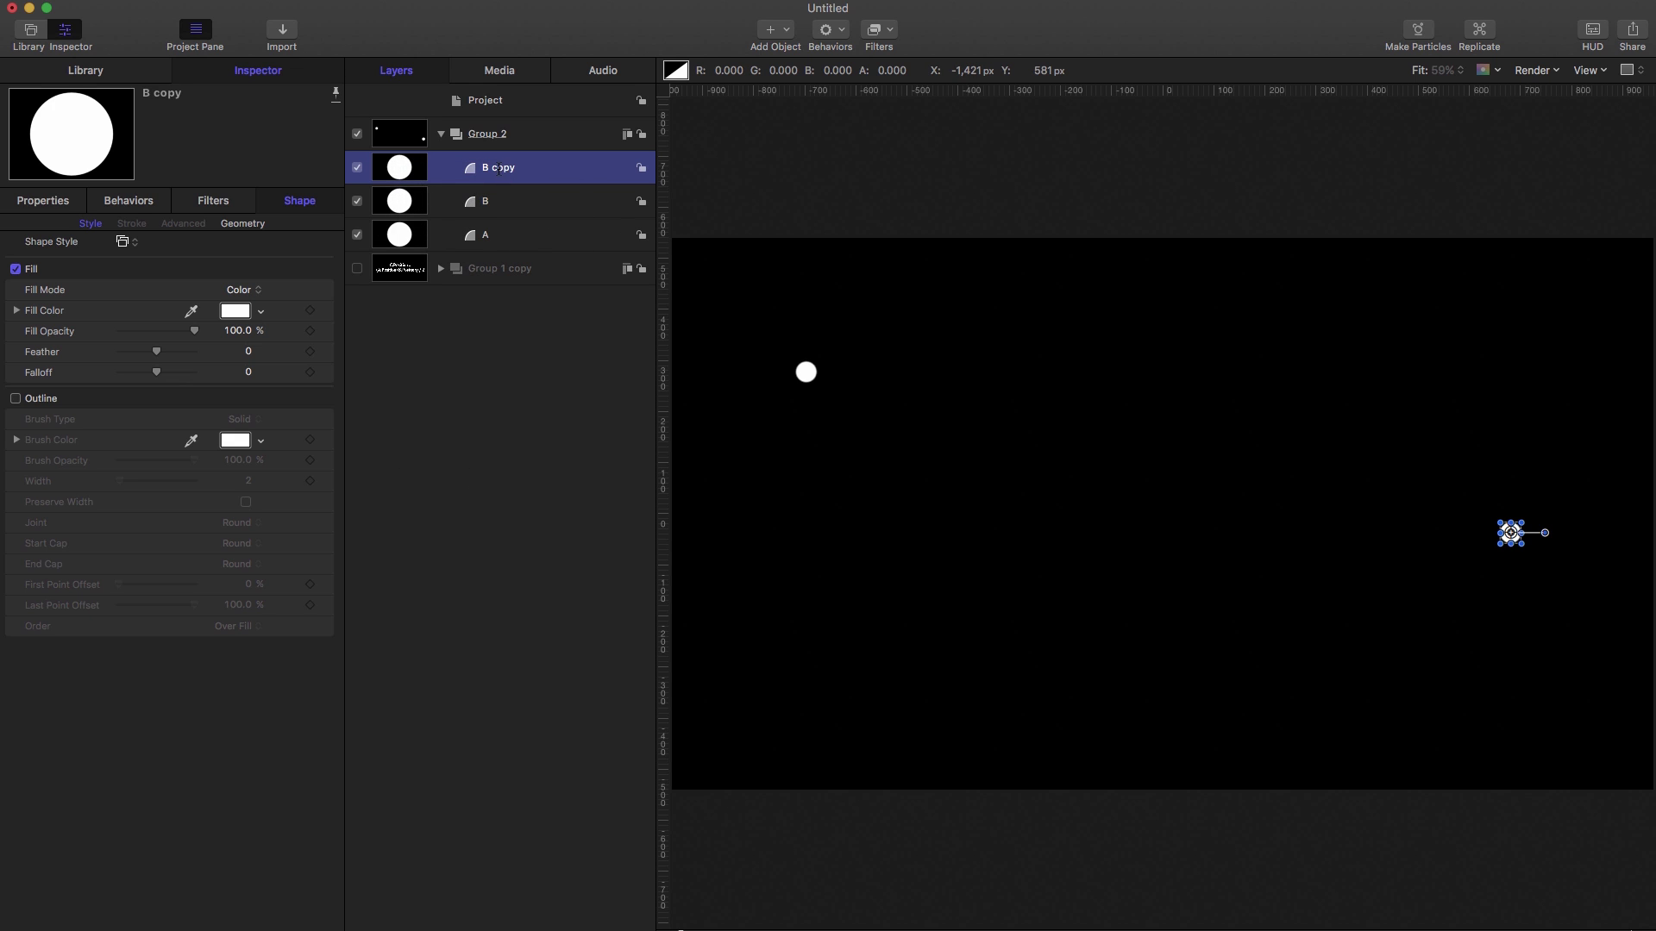
double_click(499, 170)
text(C)
key(Return)
Give circle C a yellow fill and place it below the canvas centre
click(234, 310)
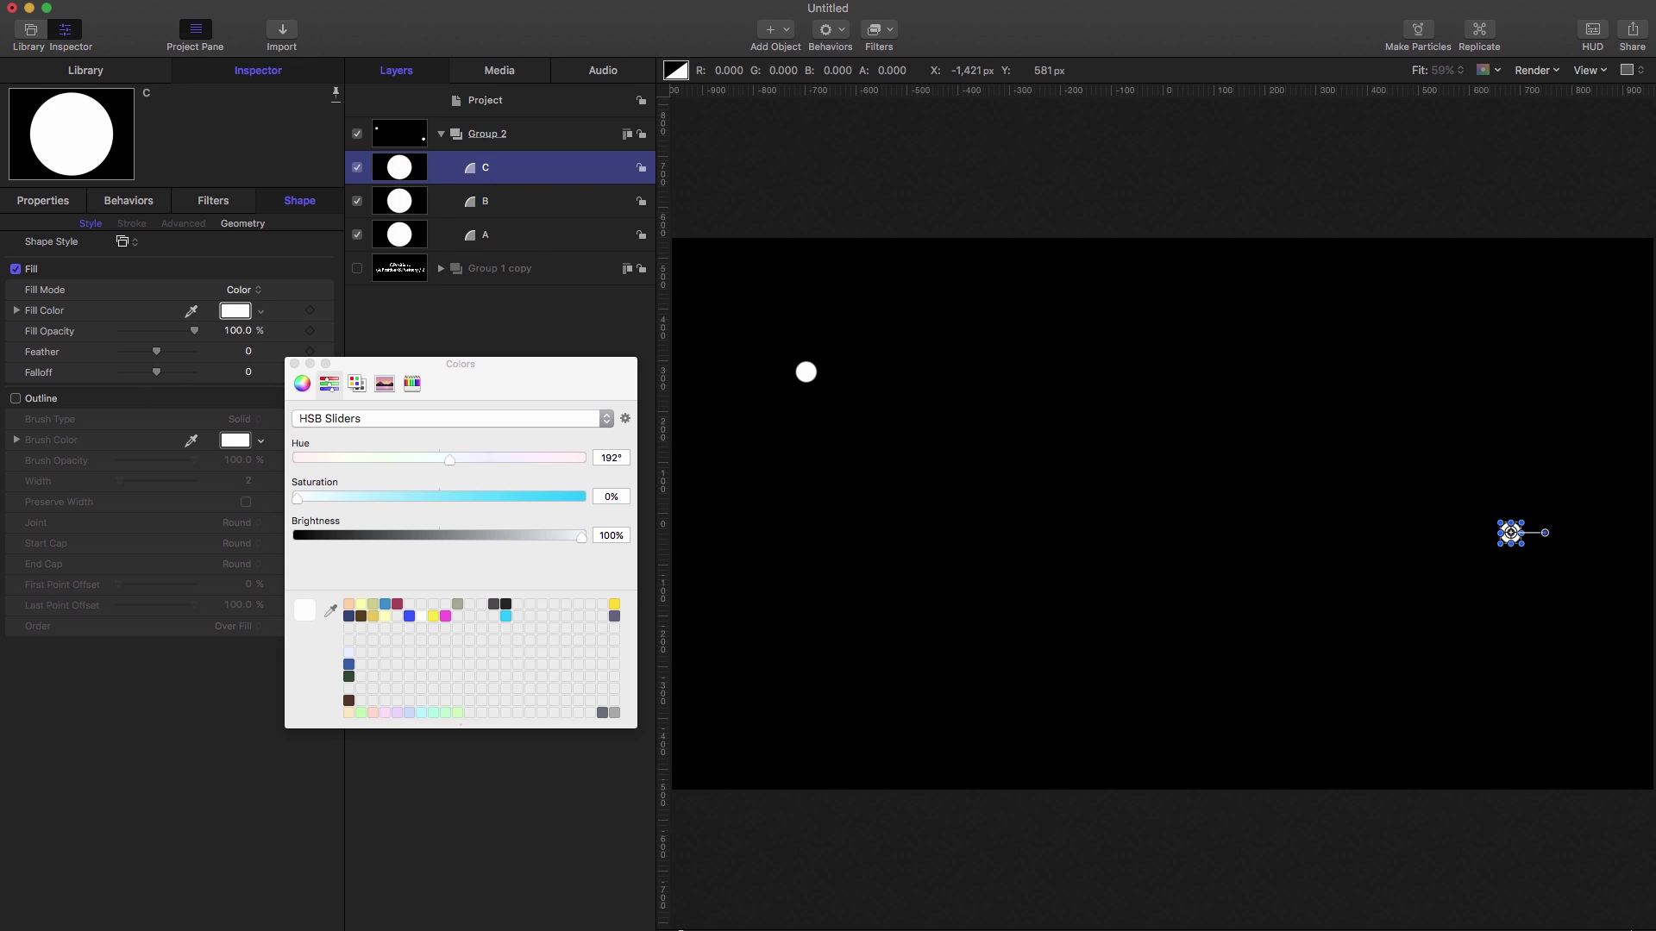
click(614, 603)
click(294, 363)
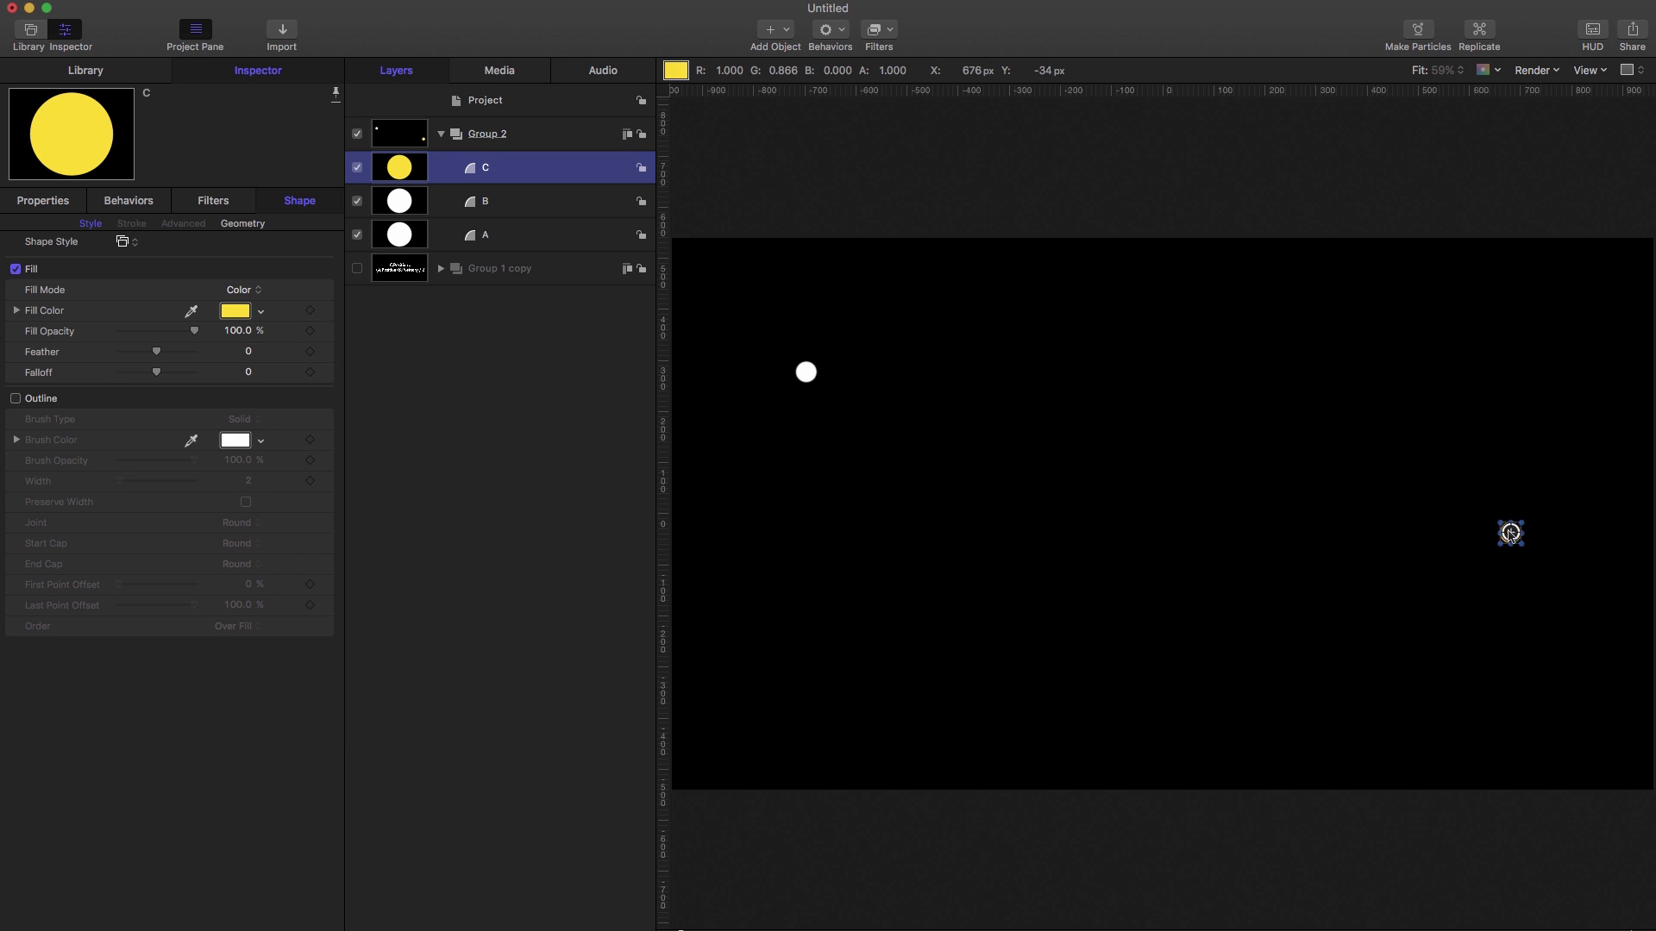
drag(1511, 533, 1077, 606)
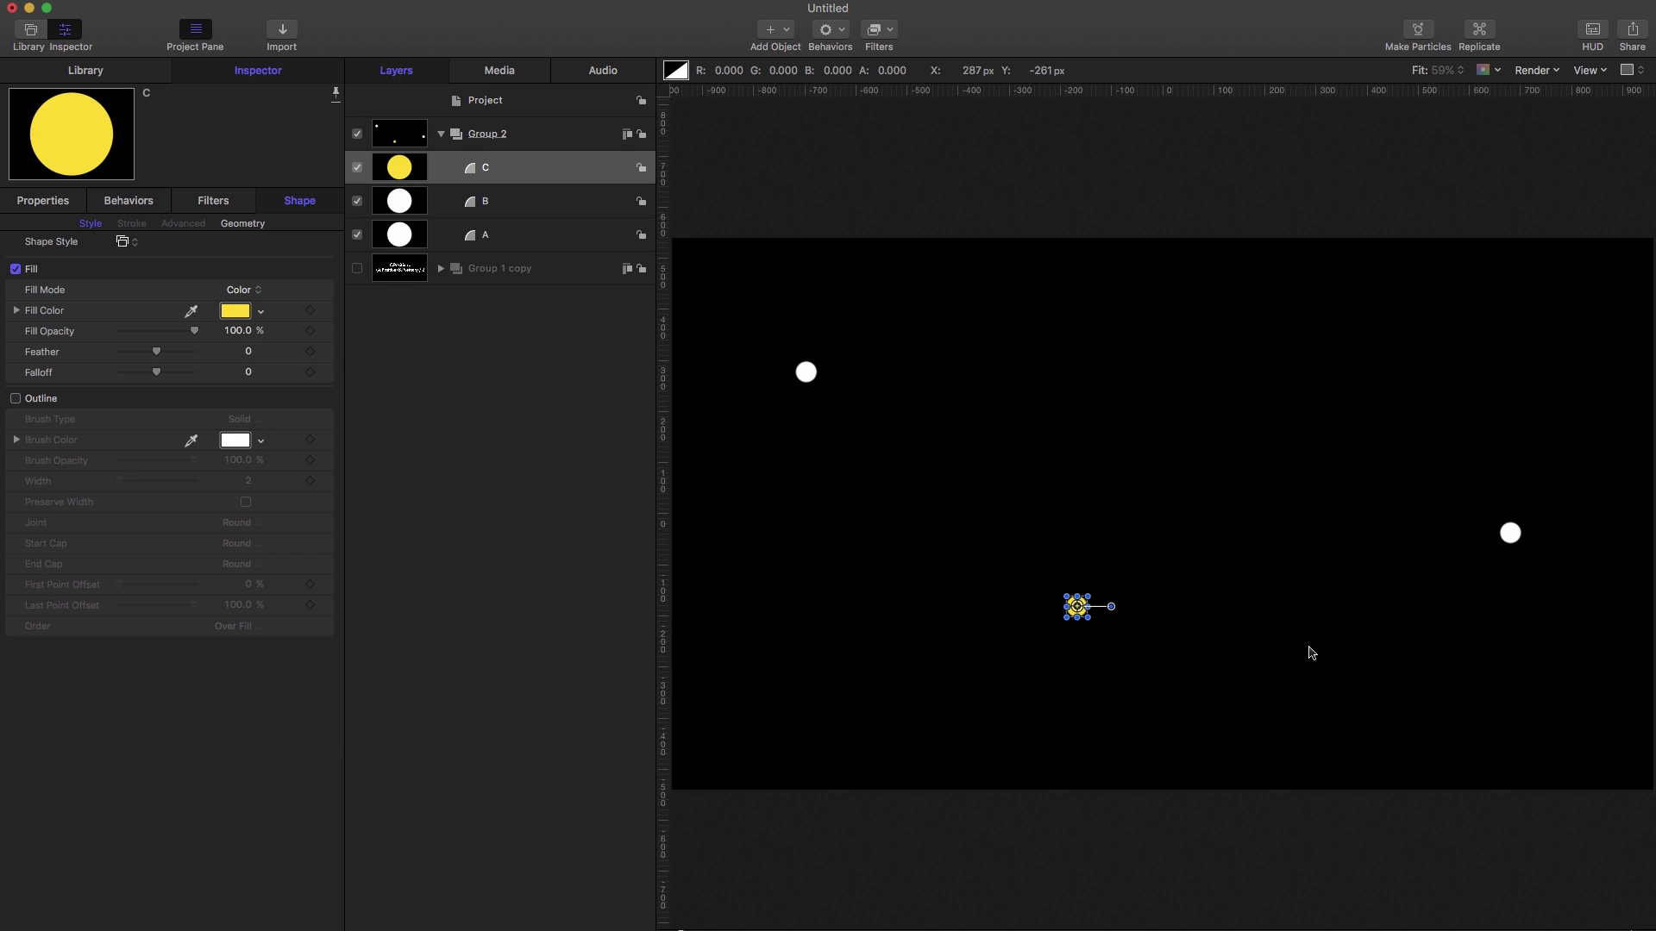
click(1260, 807)
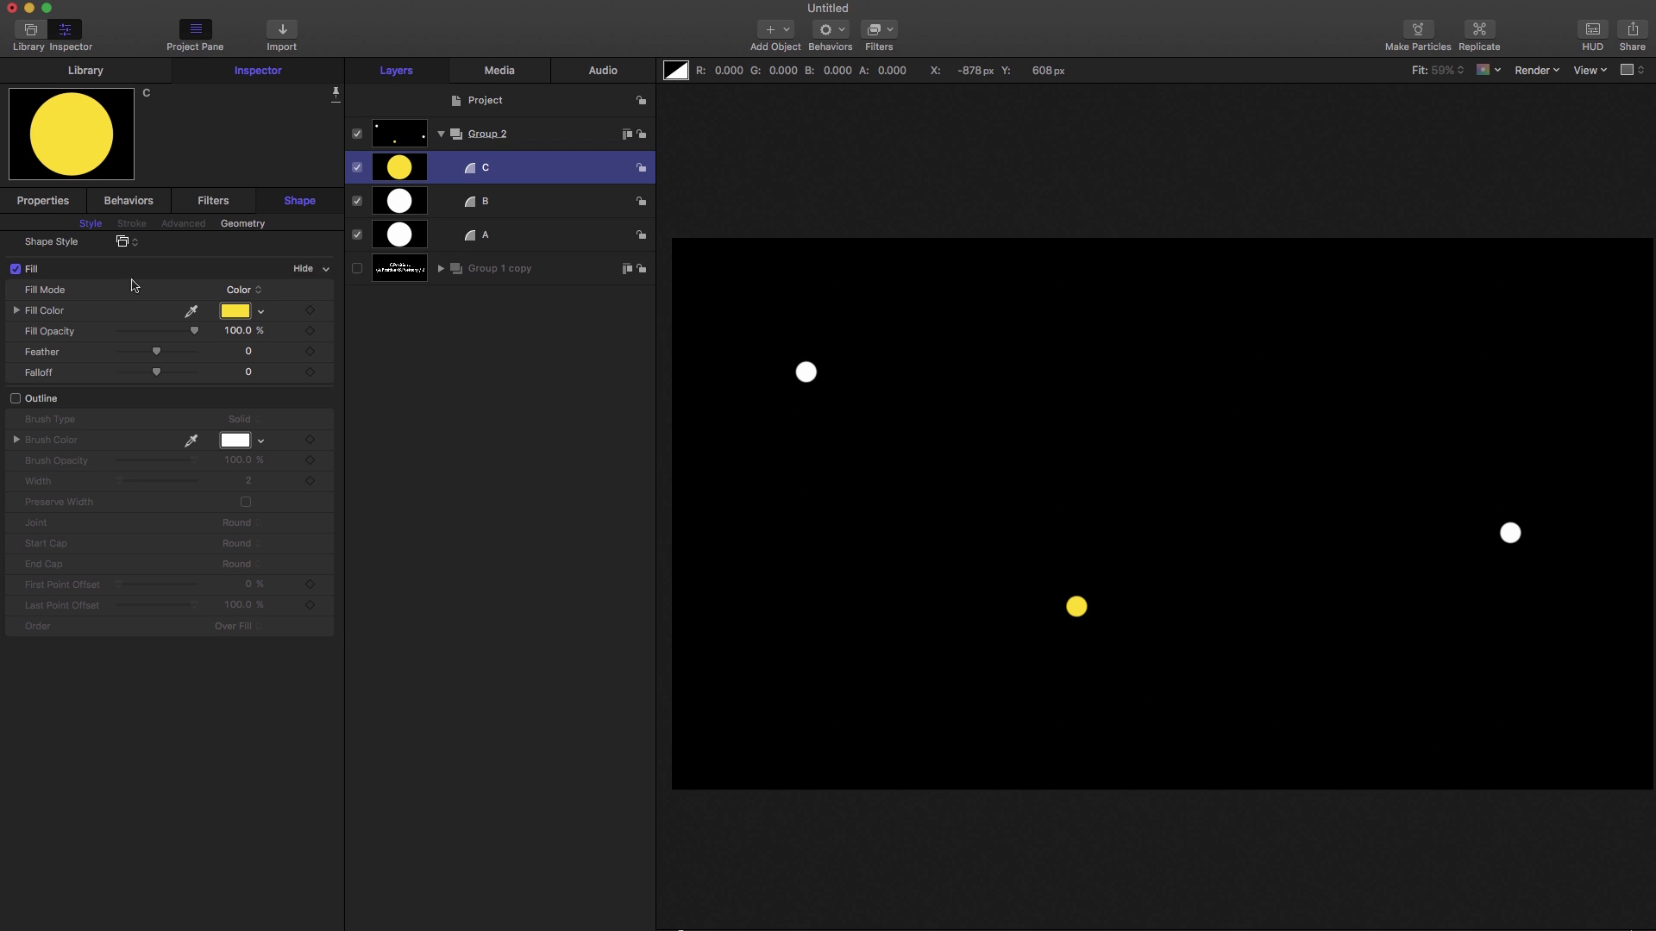
Add a Link behaviour to circle C's Position with circle A as the source object
click(357, 268)
click(43, 200)
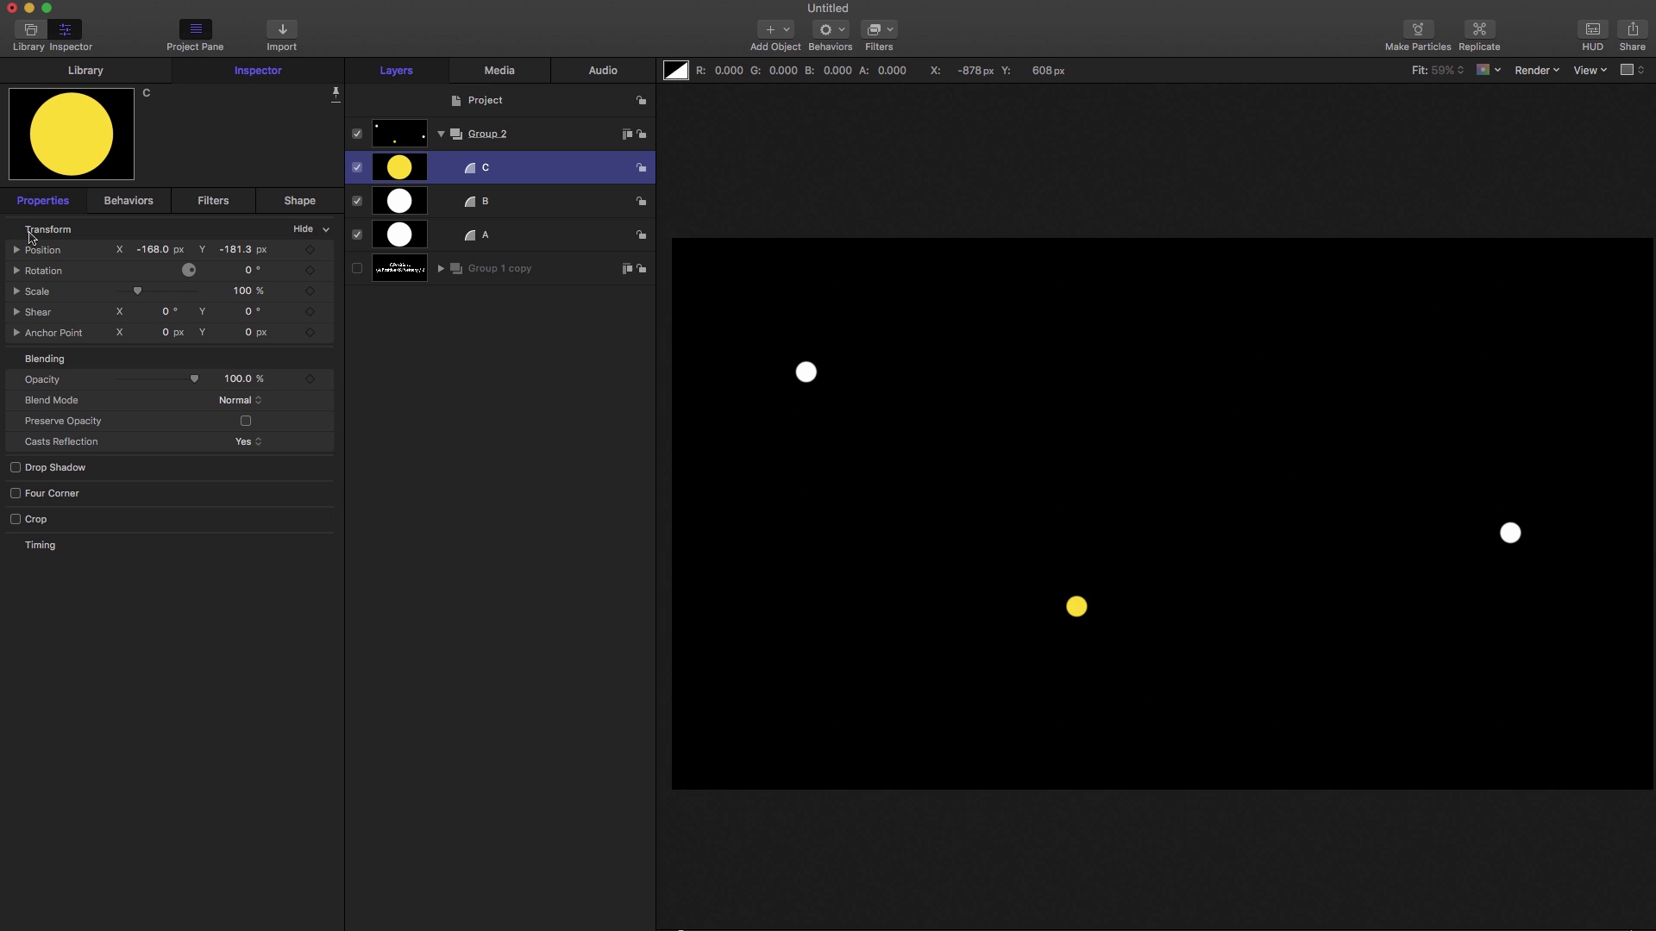
click(41, 252)
right_click(42, 250)
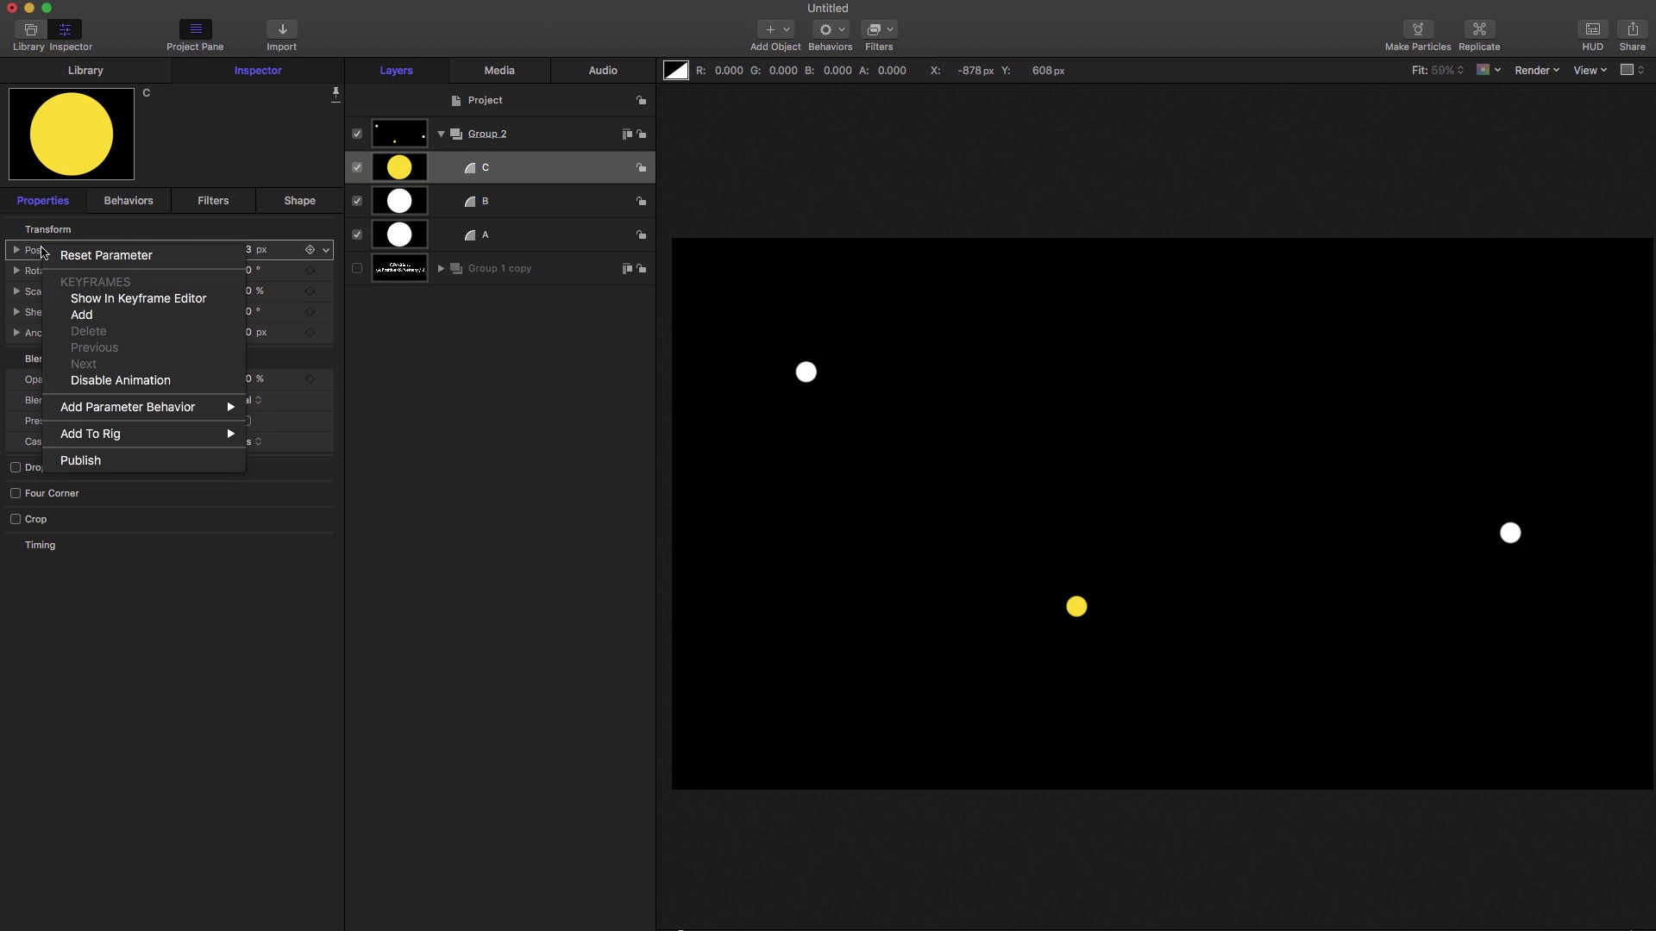
mouse_move(111, 416)
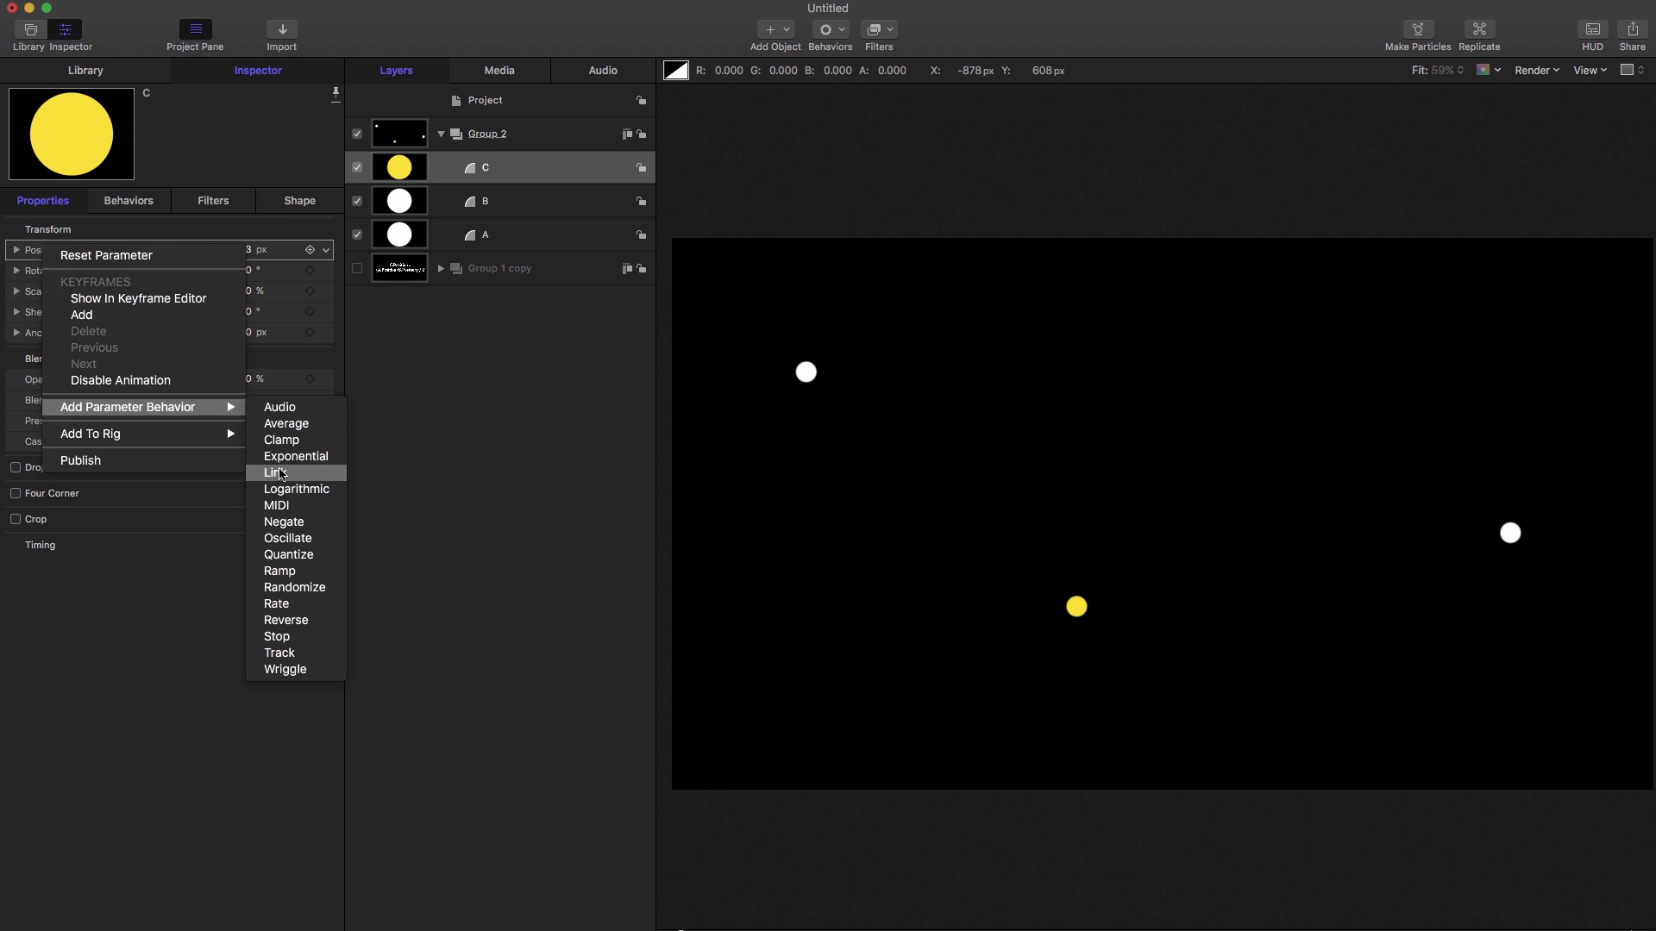
click(275, 473)
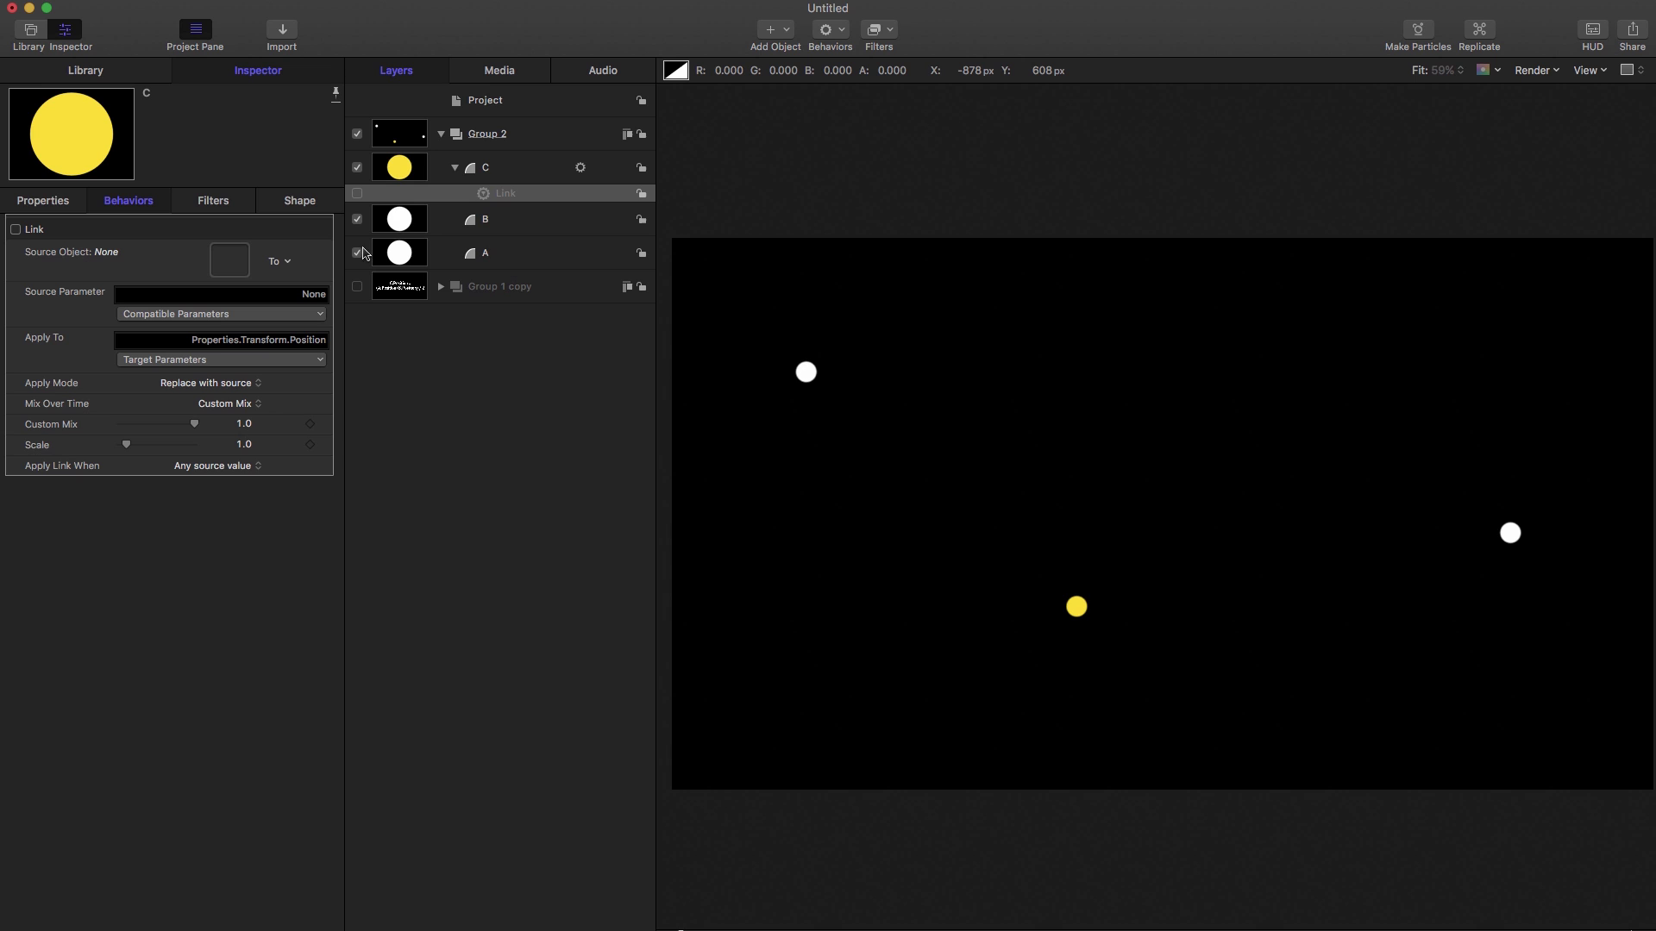
drag(471, 269, 225, 257)
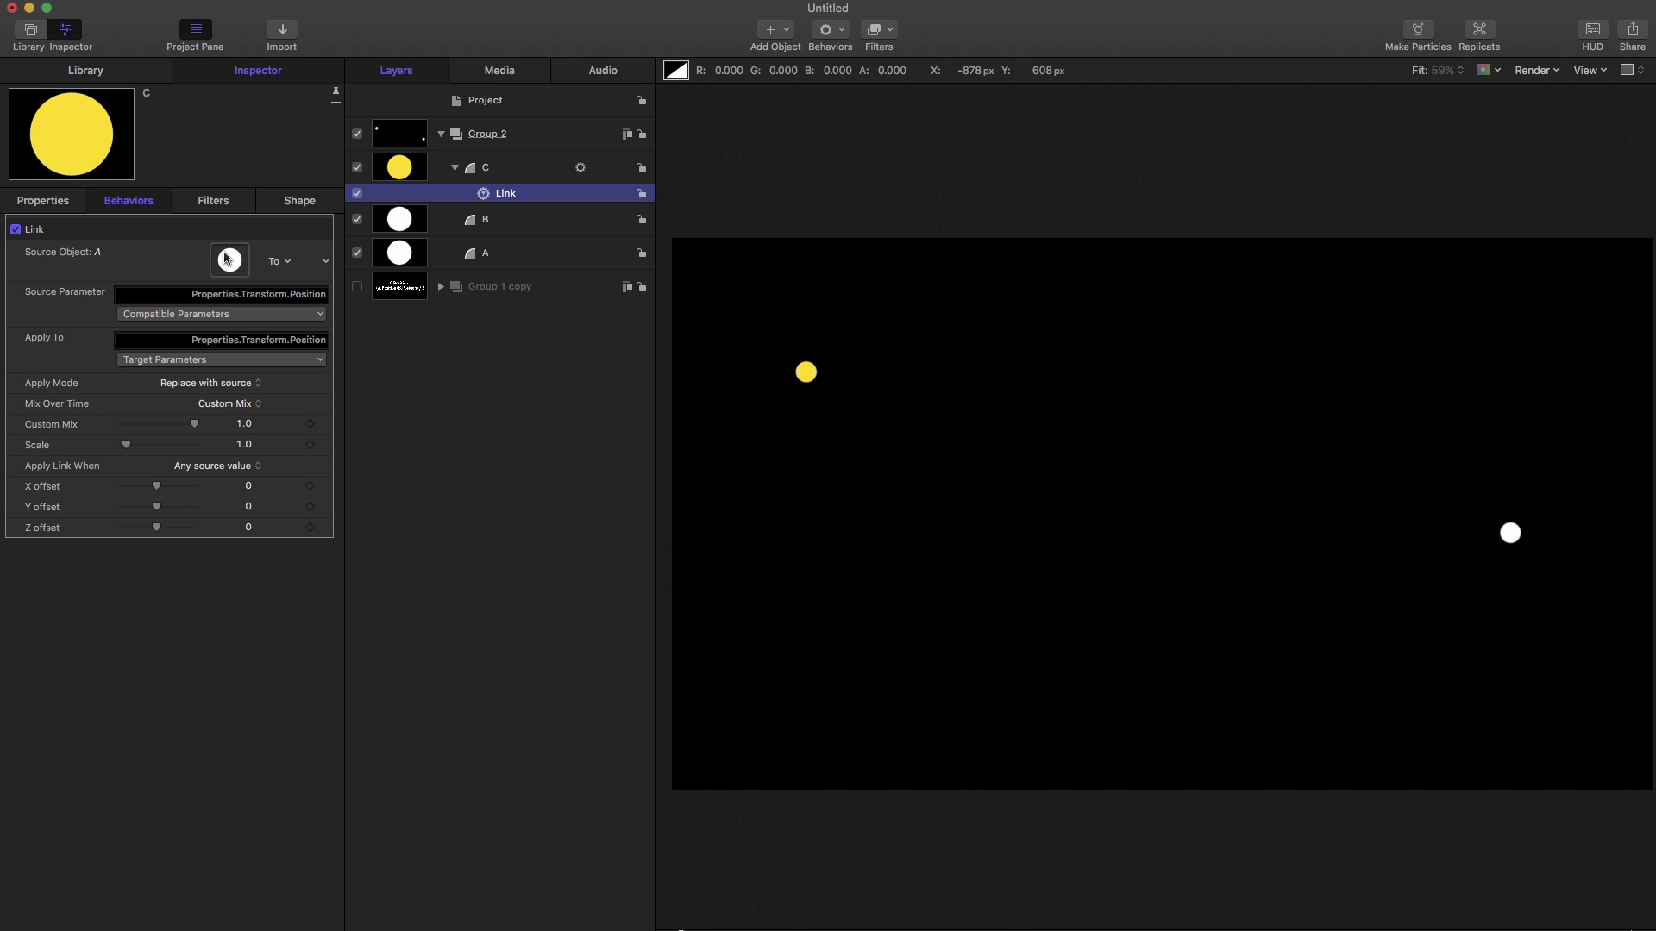
Keep the link's apply mode on replace, with Position as both source and target parameter
click(233, 383)
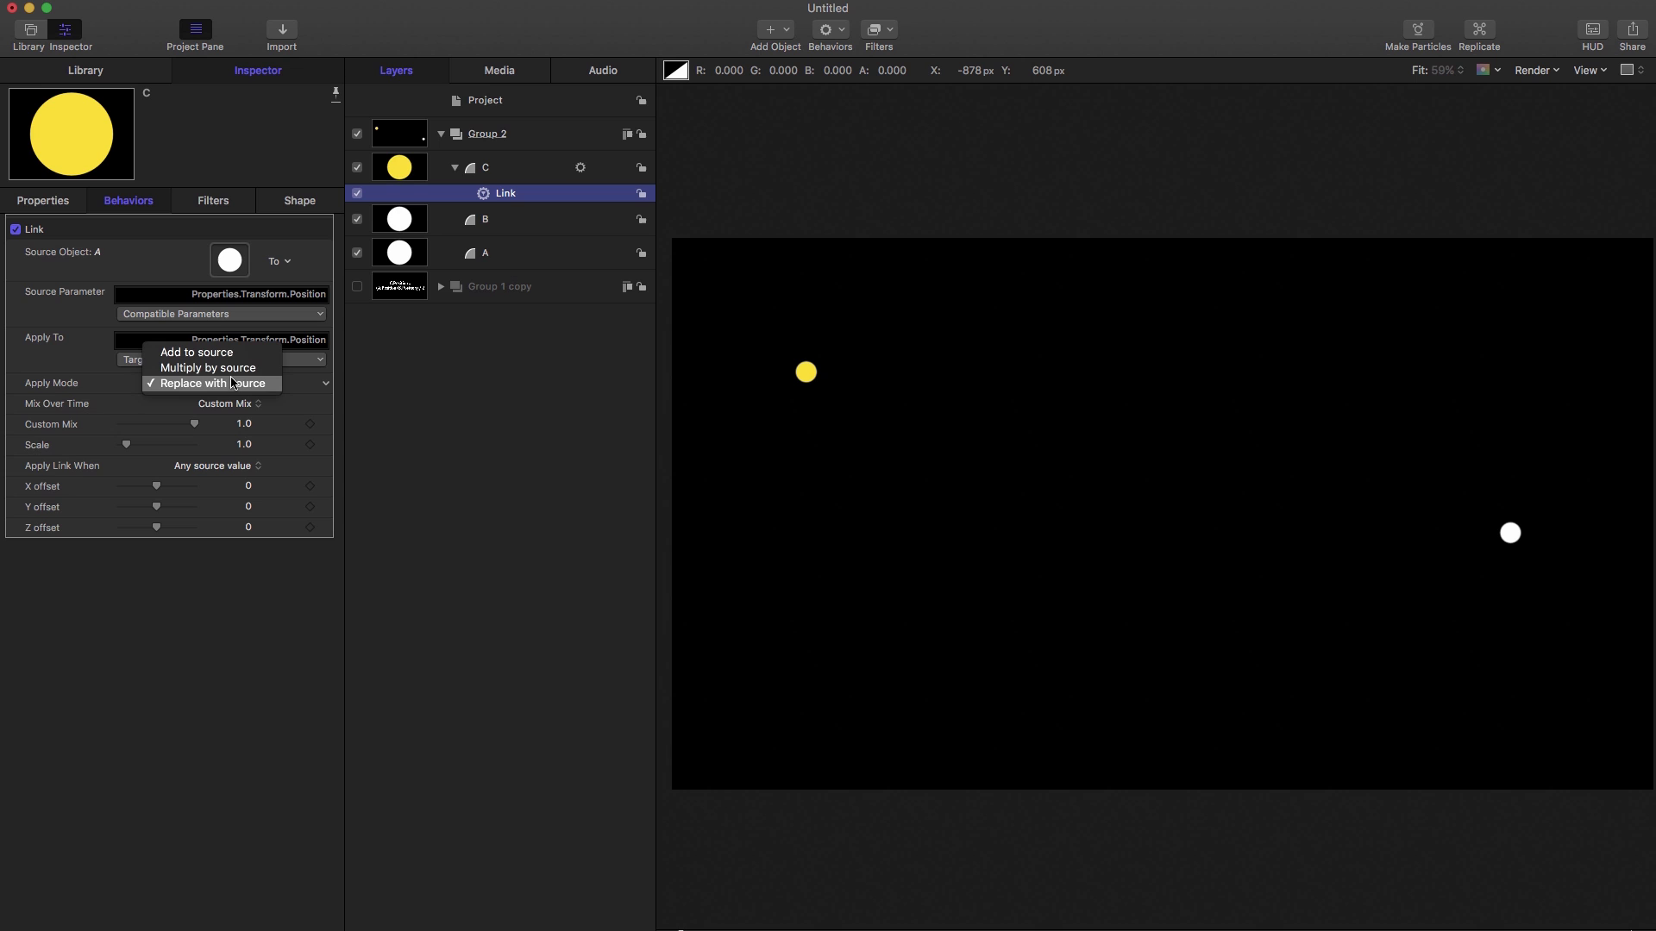
click(232, 382)
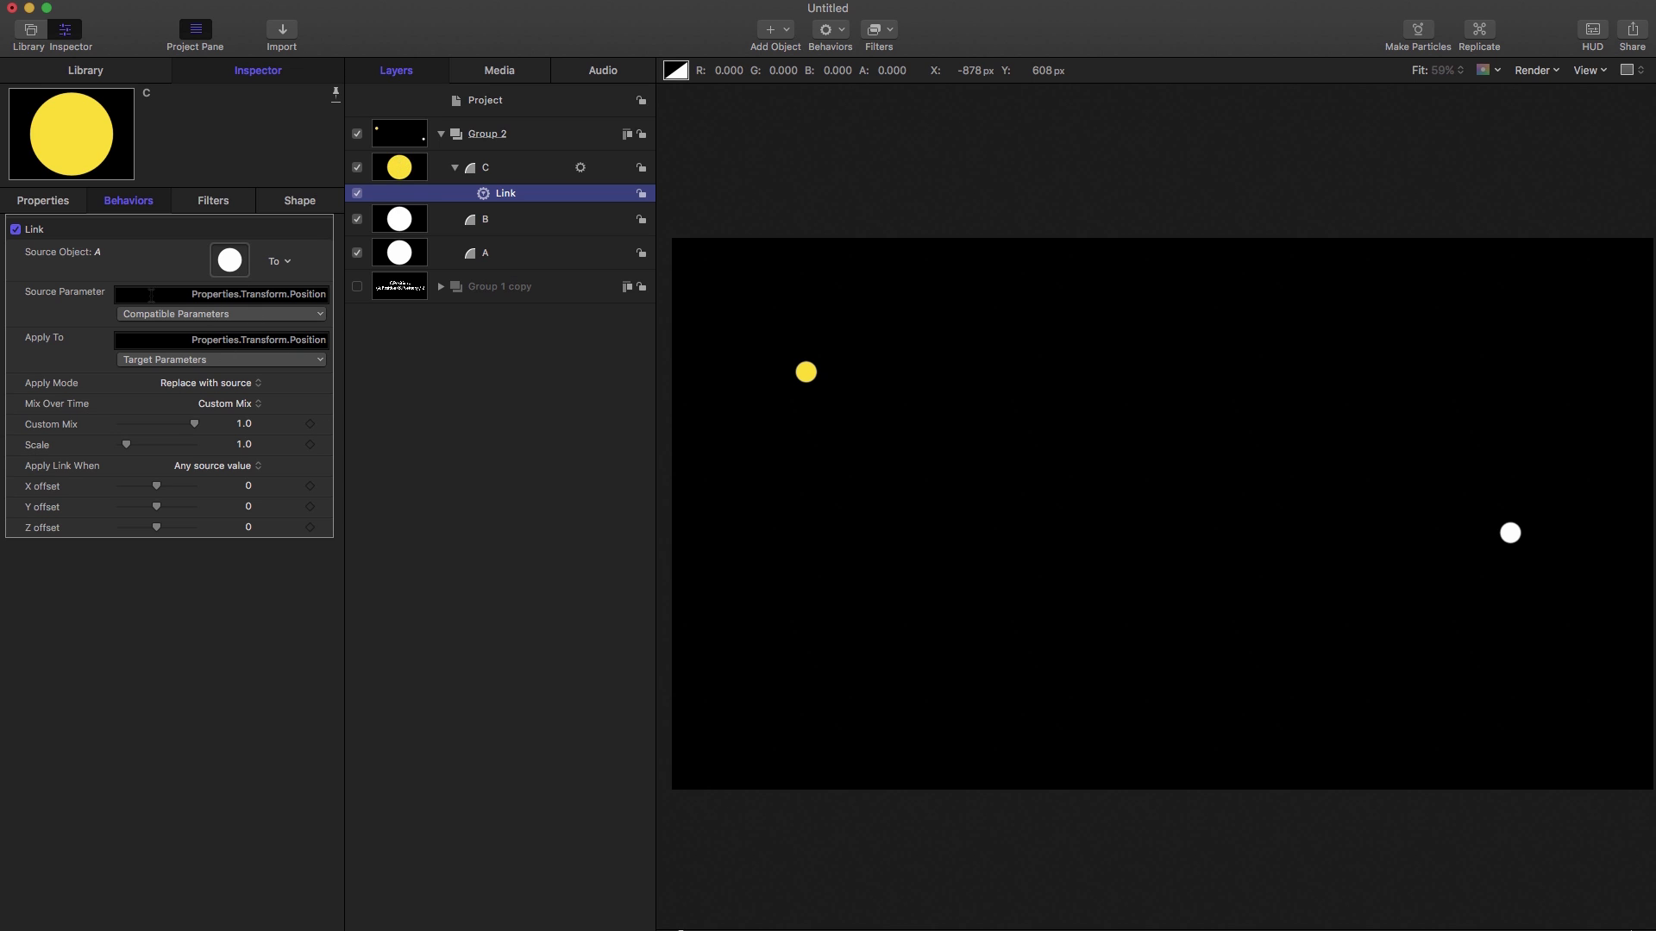
drag(181, 293, 327, 294)
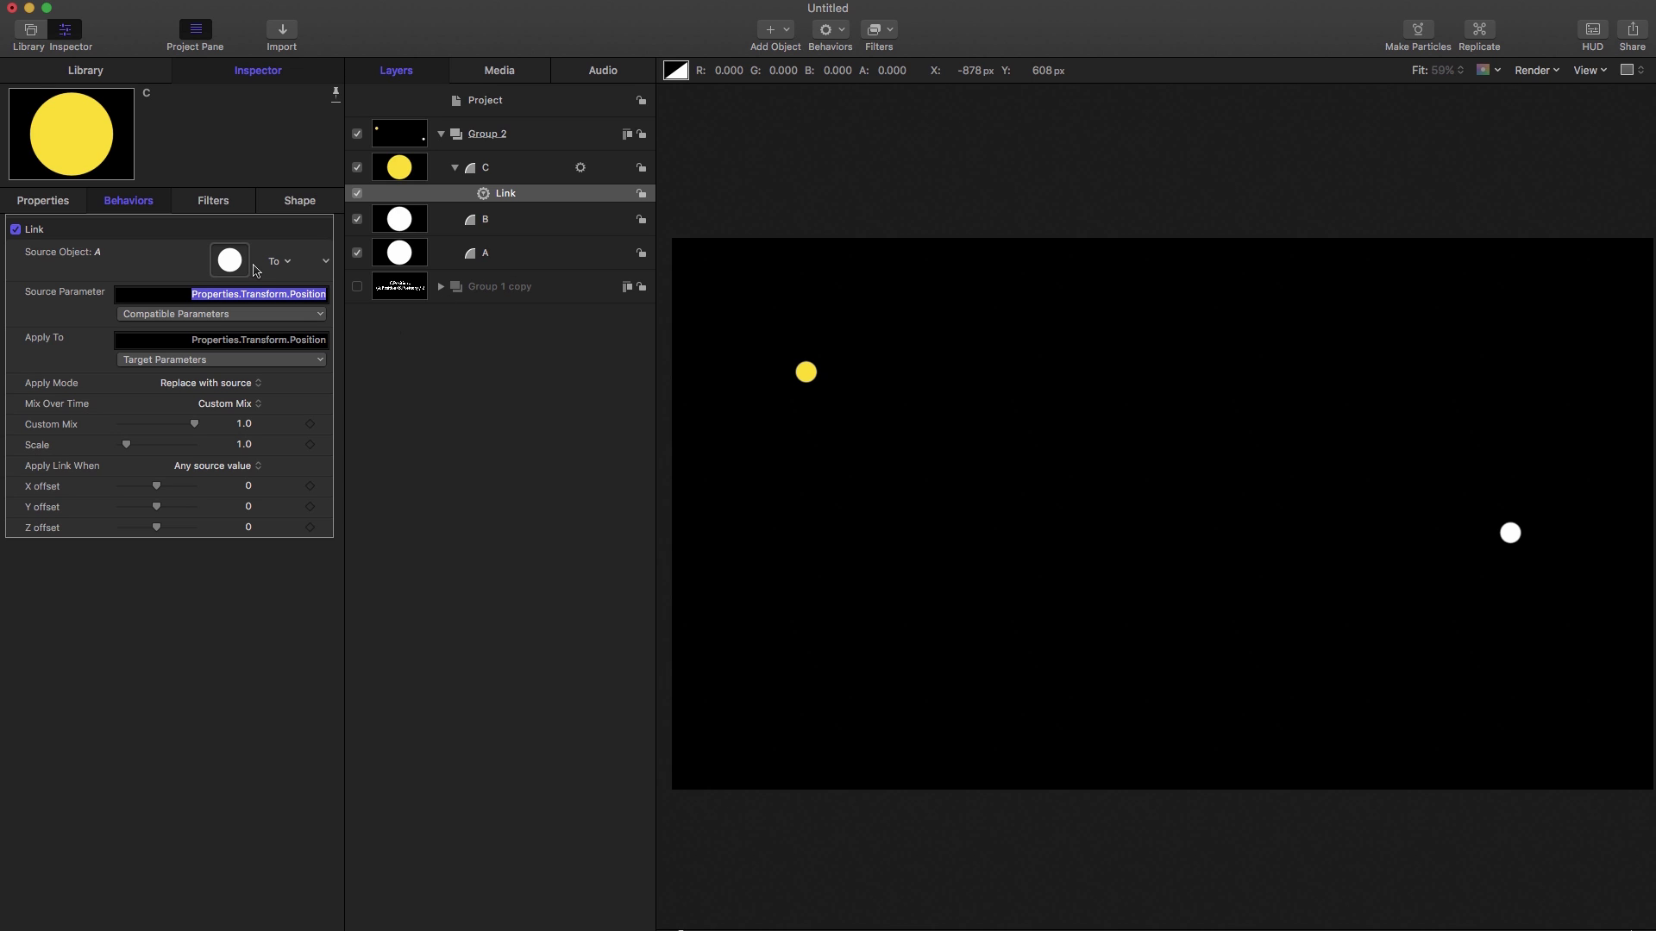
drag(173, 340, 332, 340)
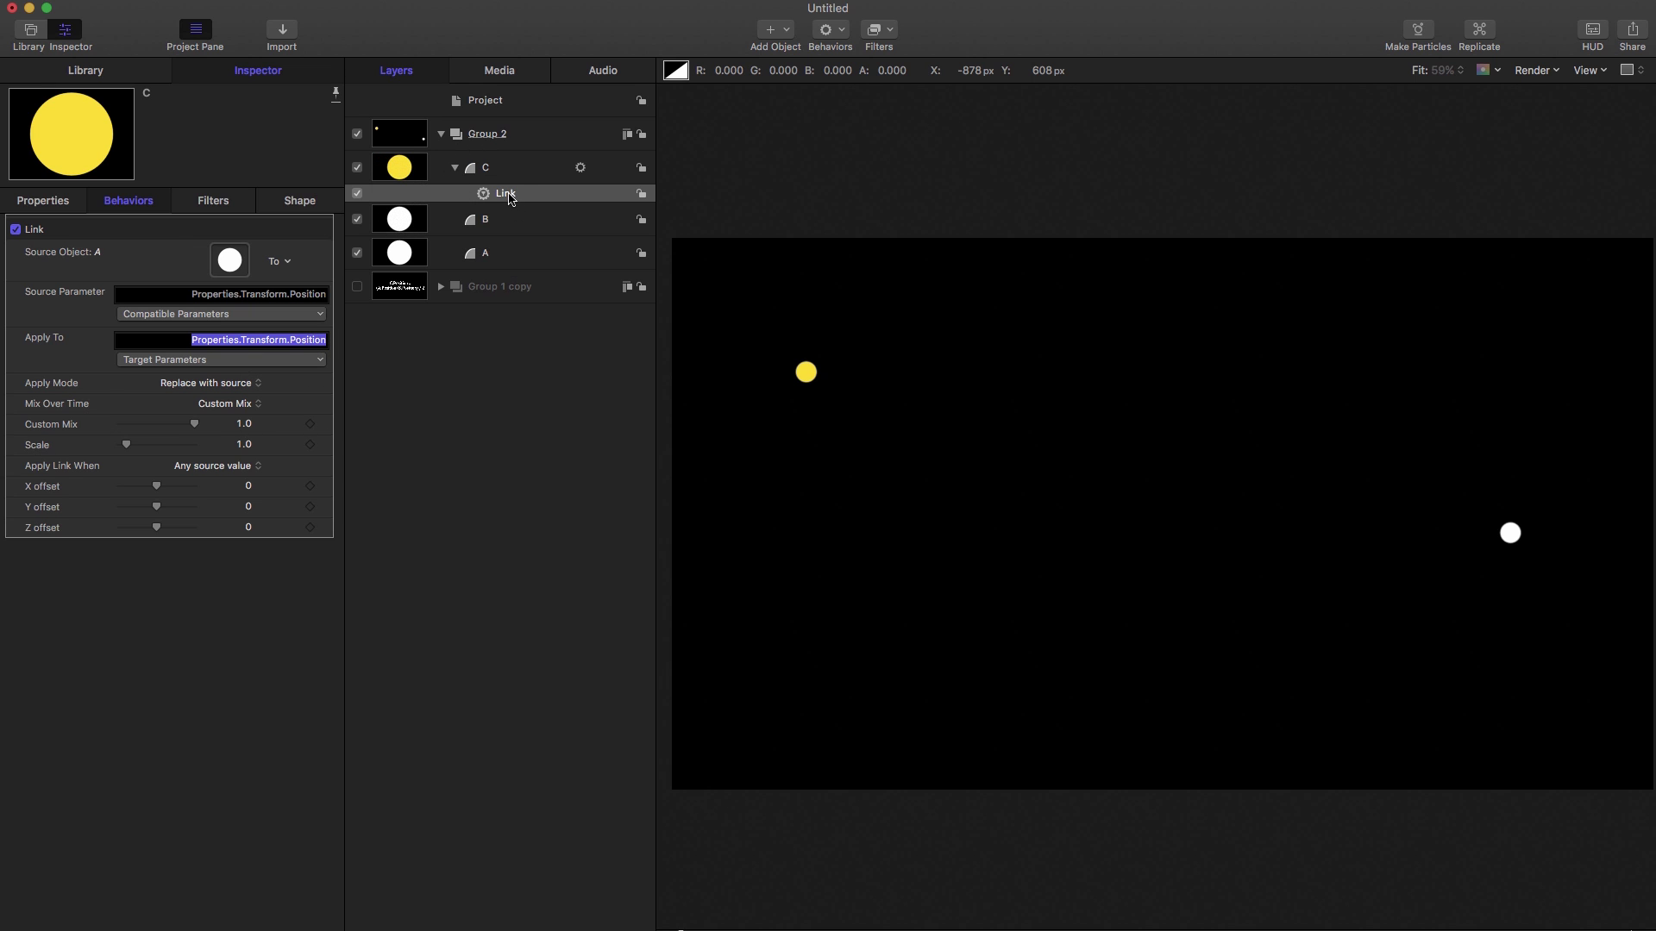
Rename the Link behaviour to Link A
click(556, 196)
click(555, 196)
text(A)
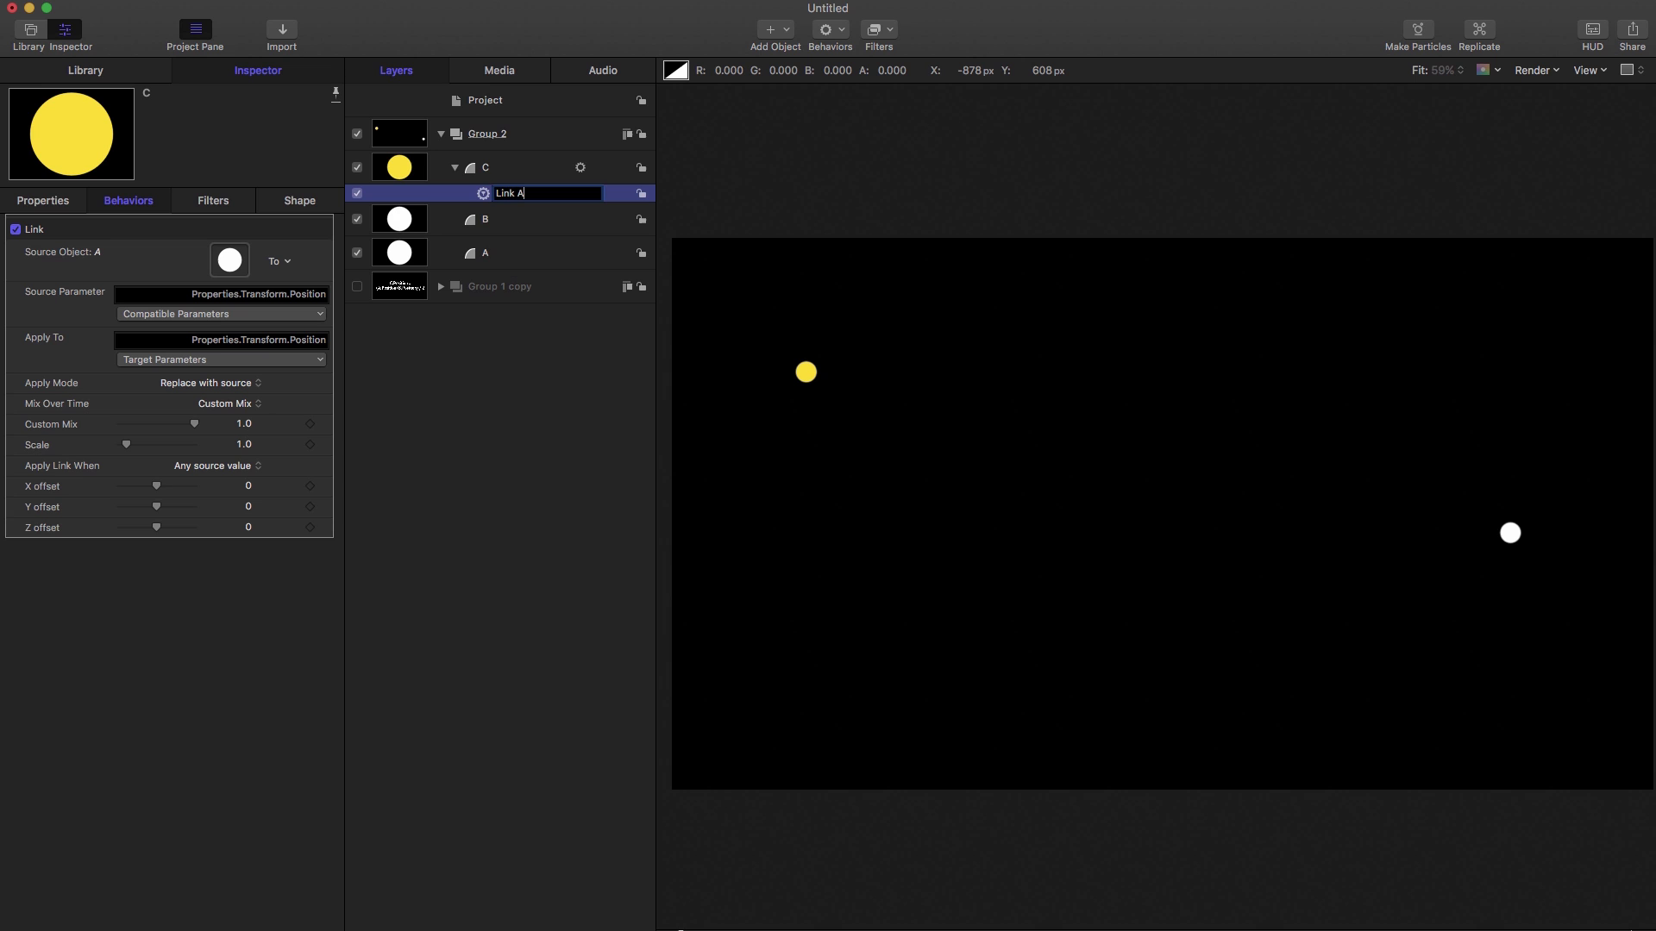
key(Return)
Add a second Link behaviour to C's Position with circle B as its source
click(406, 170)
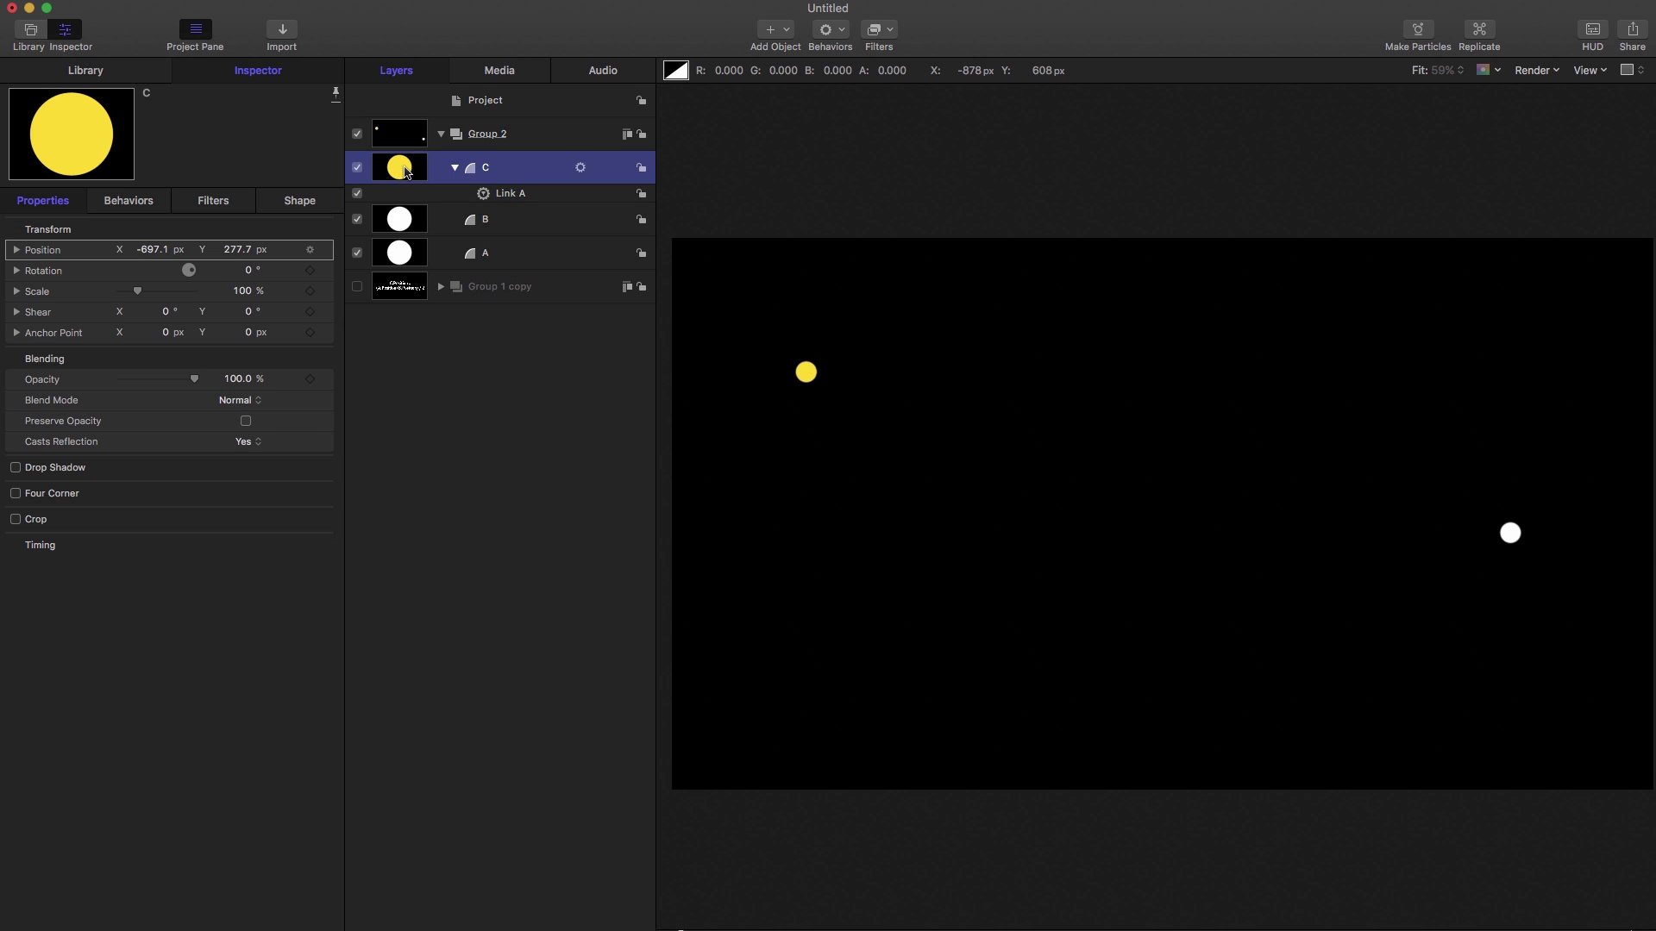
right_click(40, 253)
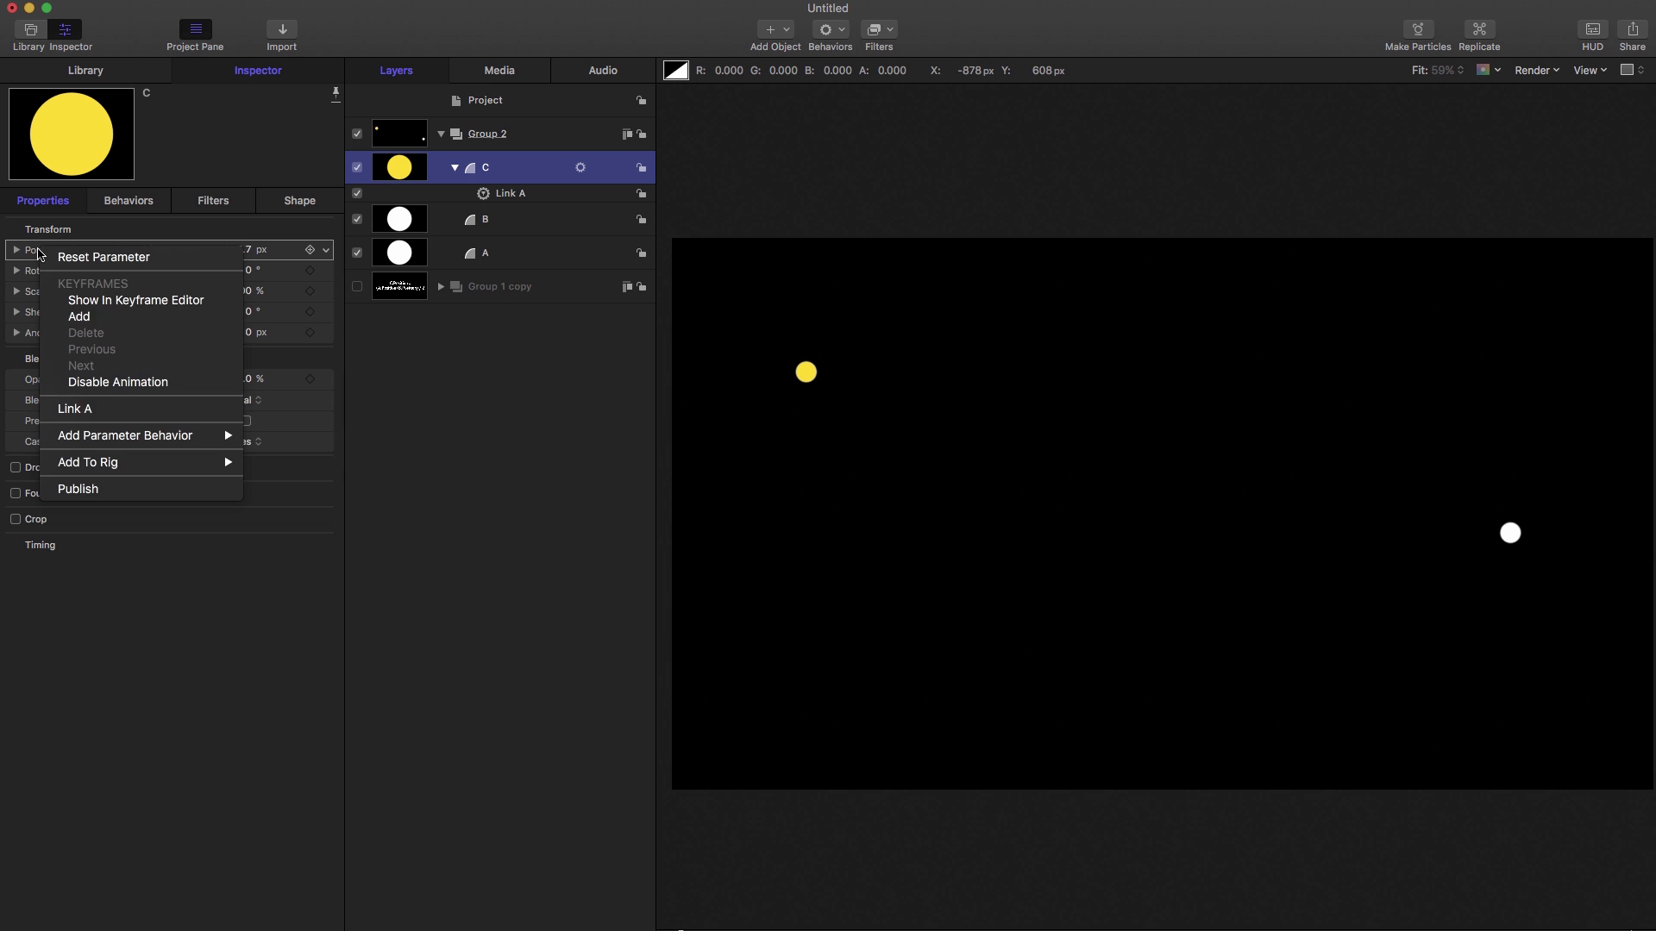
mouse_move(90, 438)
click(311, 509)
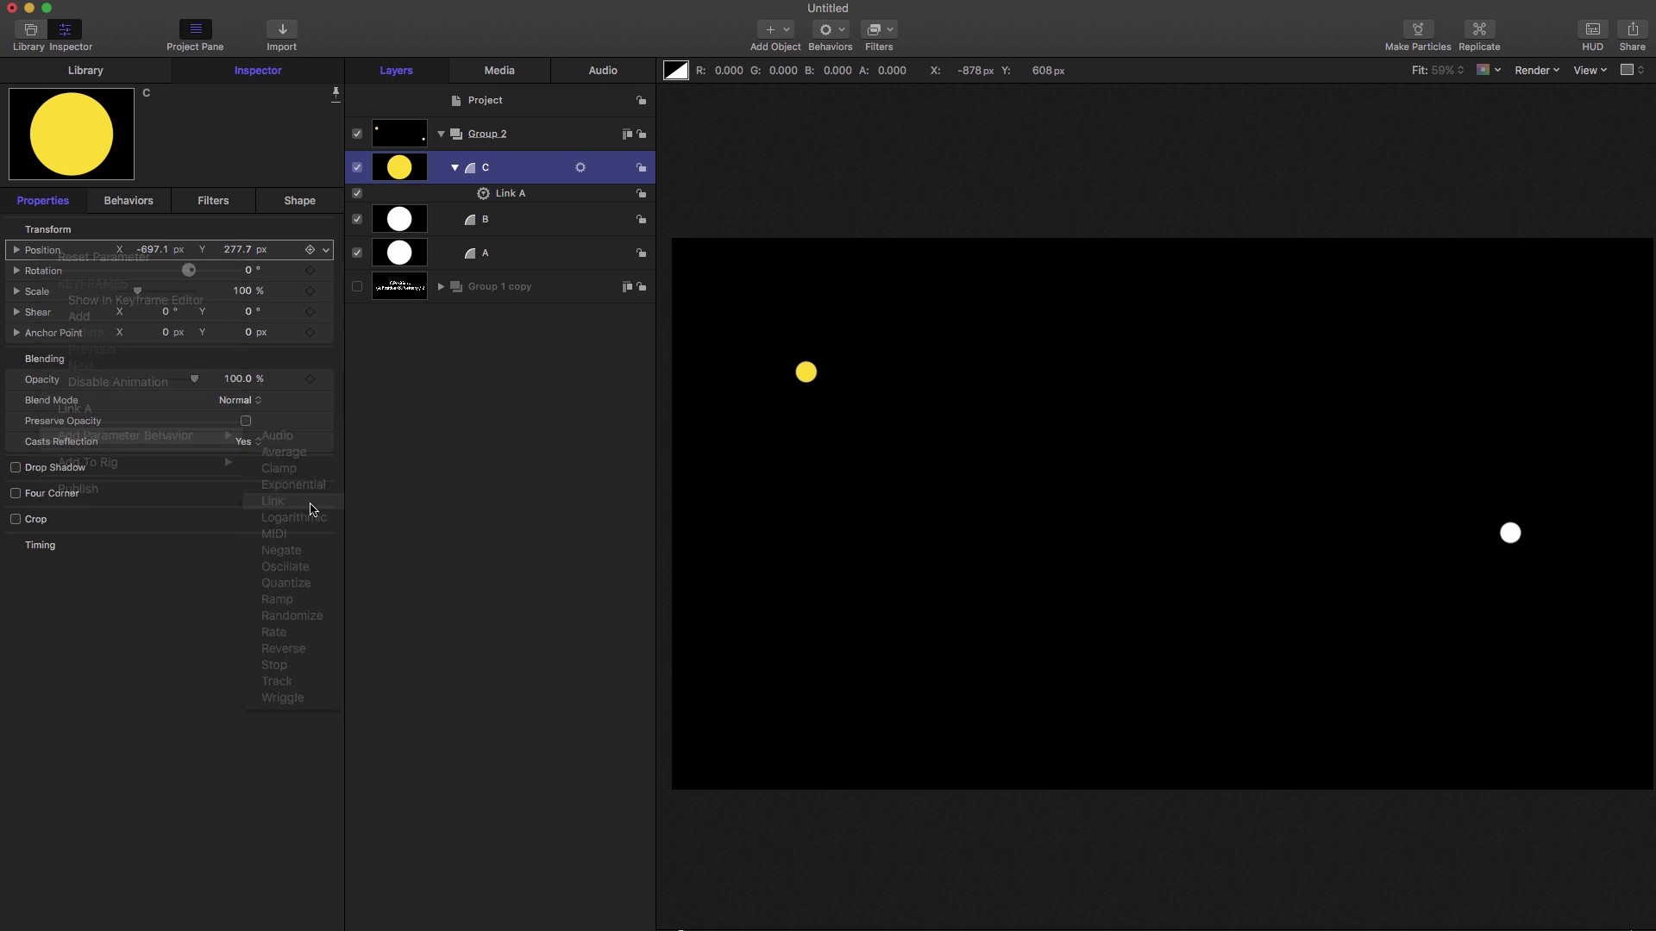
drag(308, 242, 229, 263)
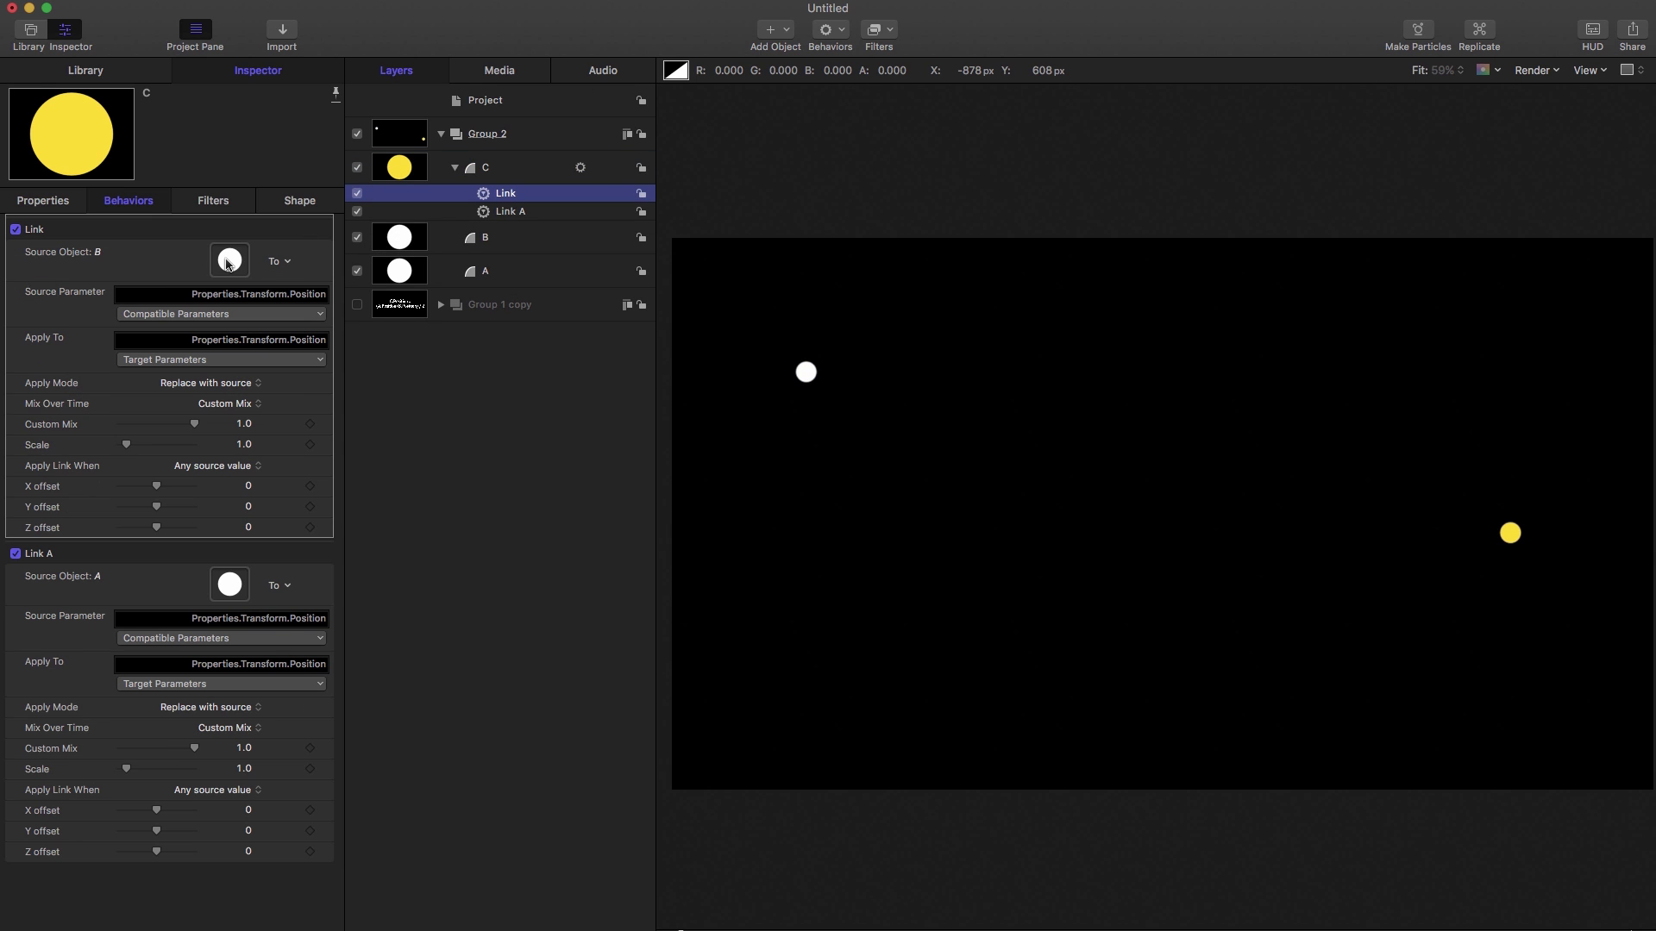
Rename the second link Link B and set its Apply Mode to Add to source
click(357, 304)
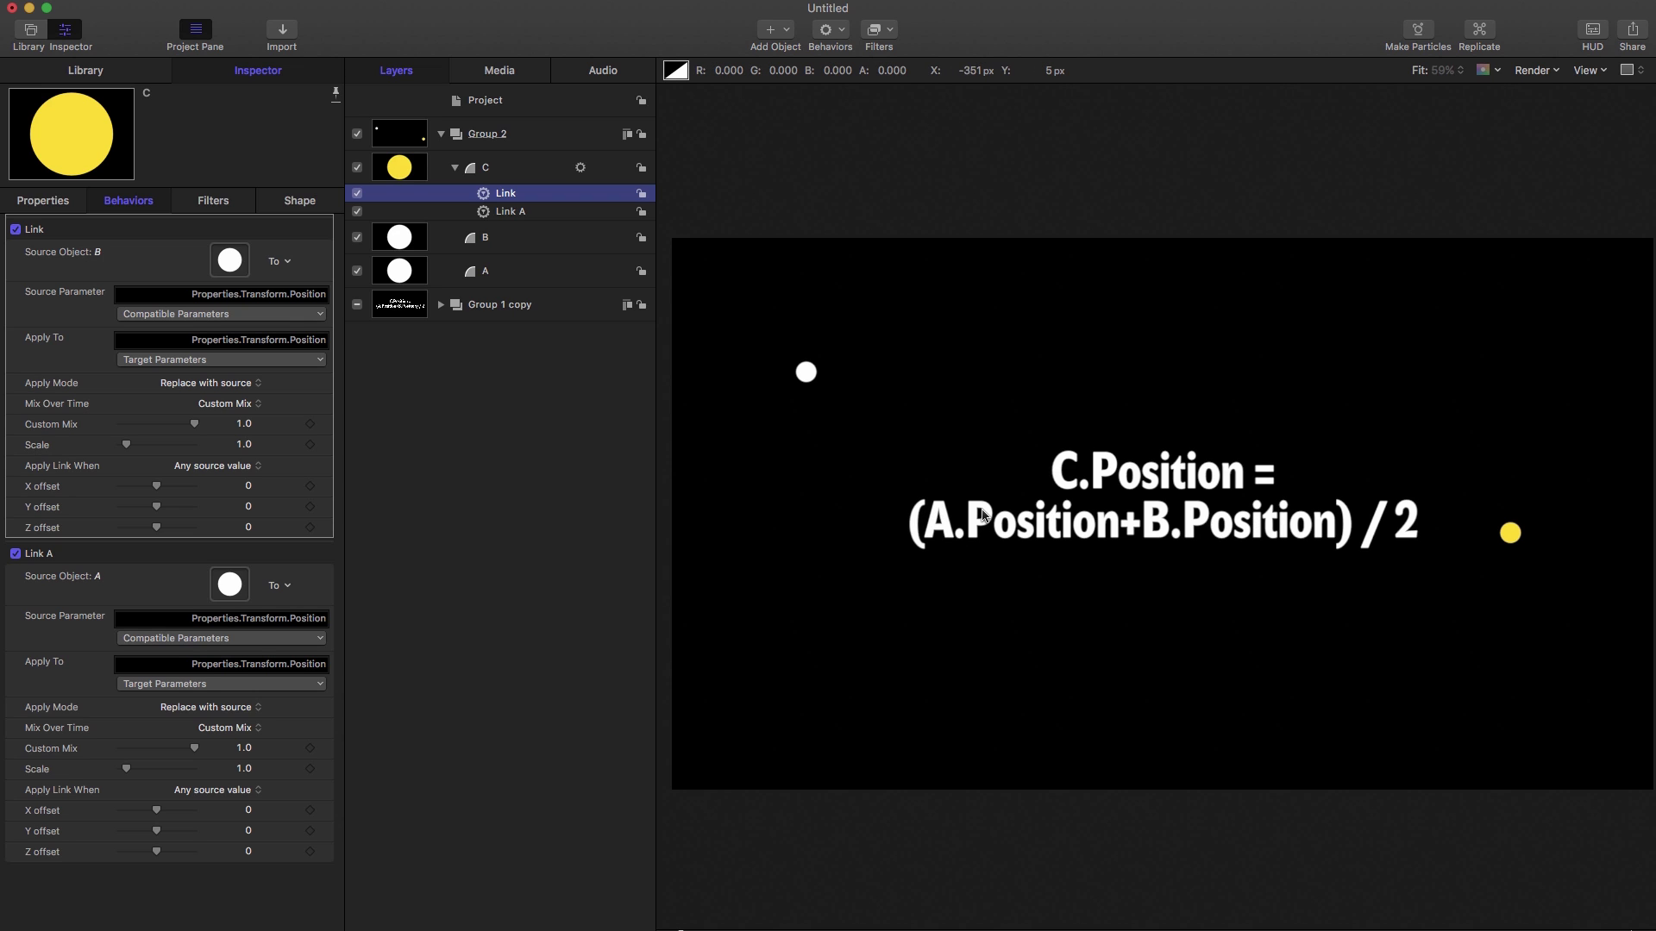
double_click(509, 193)
text(B)
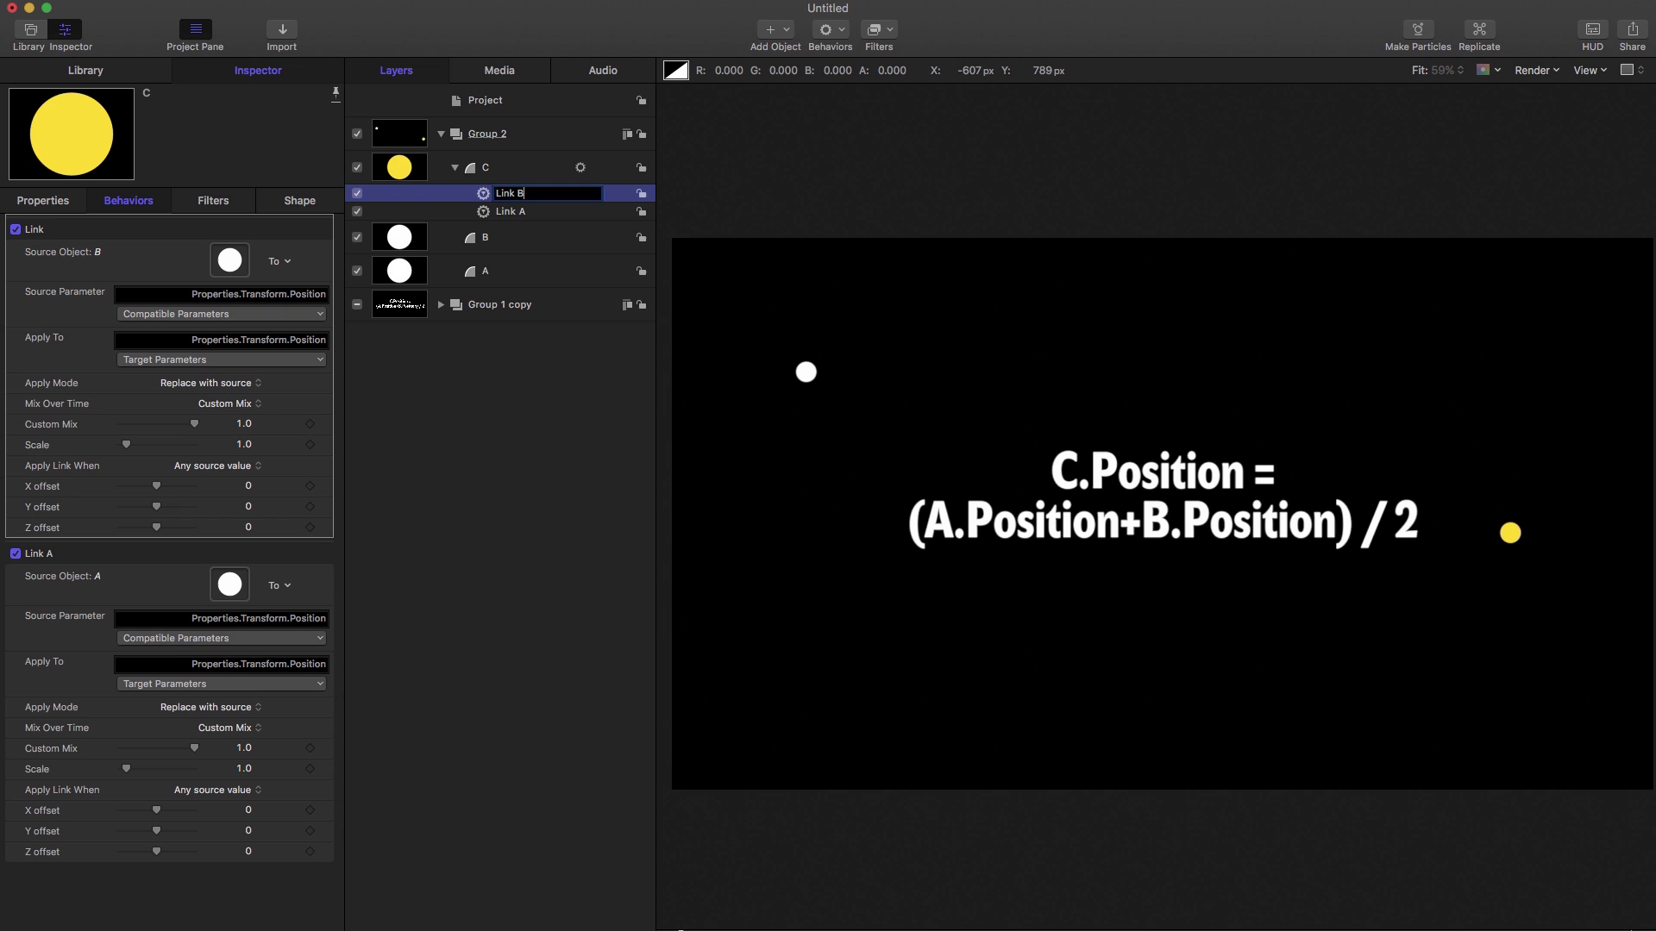
key(Return)
click(199, 388)
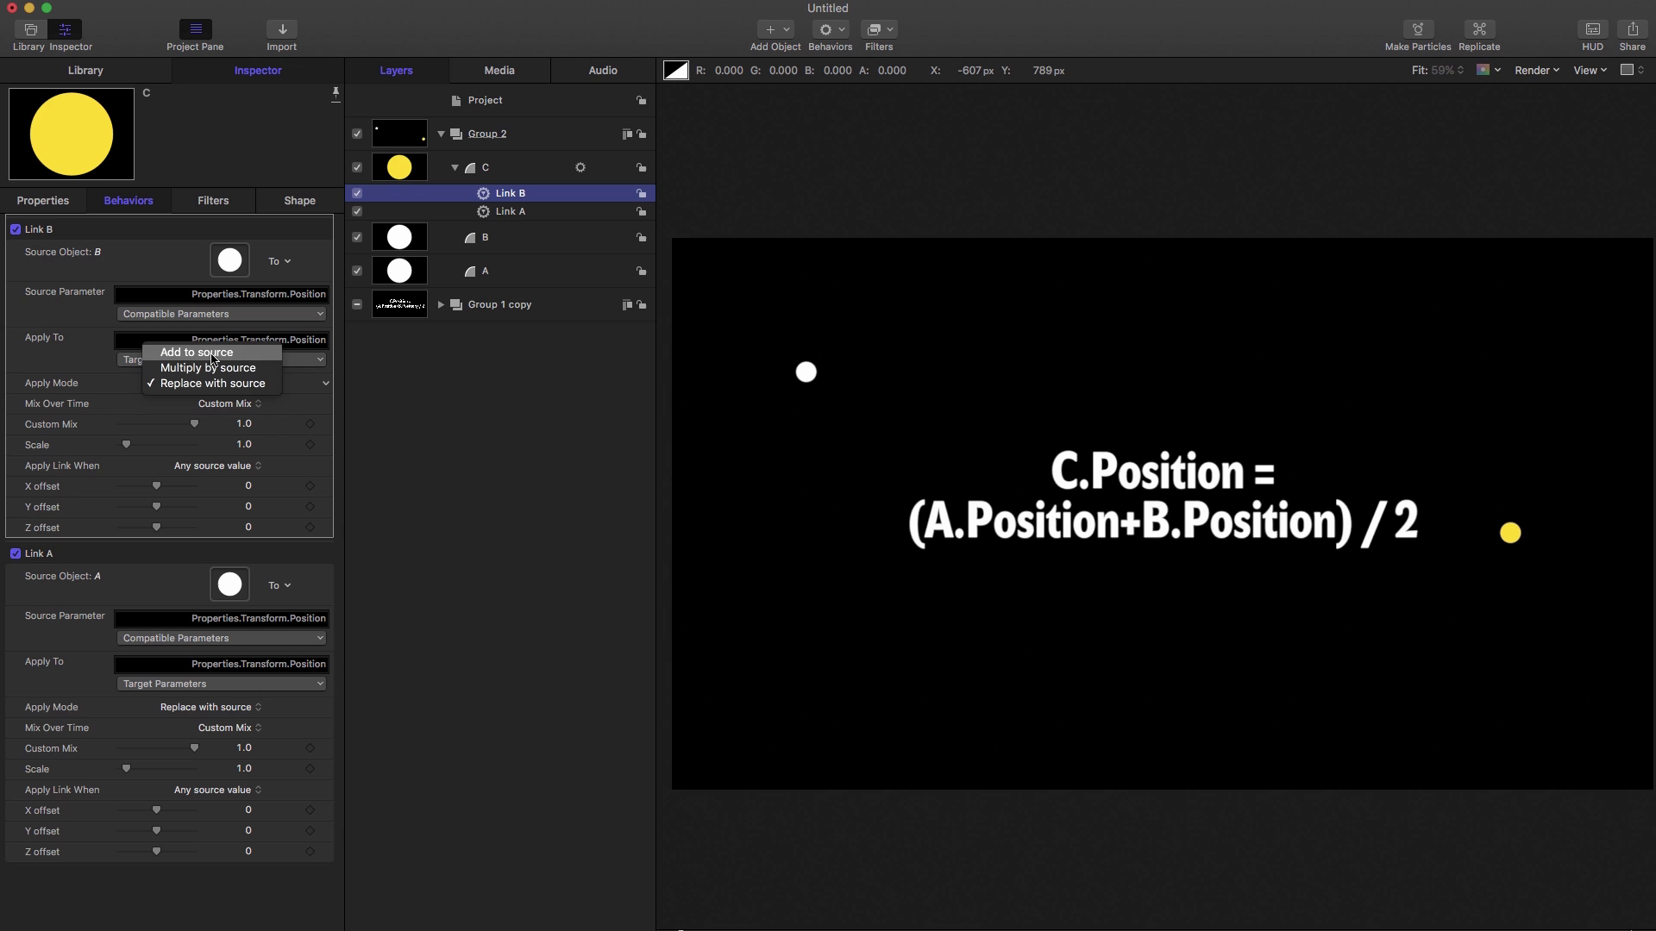
click(212, 354)
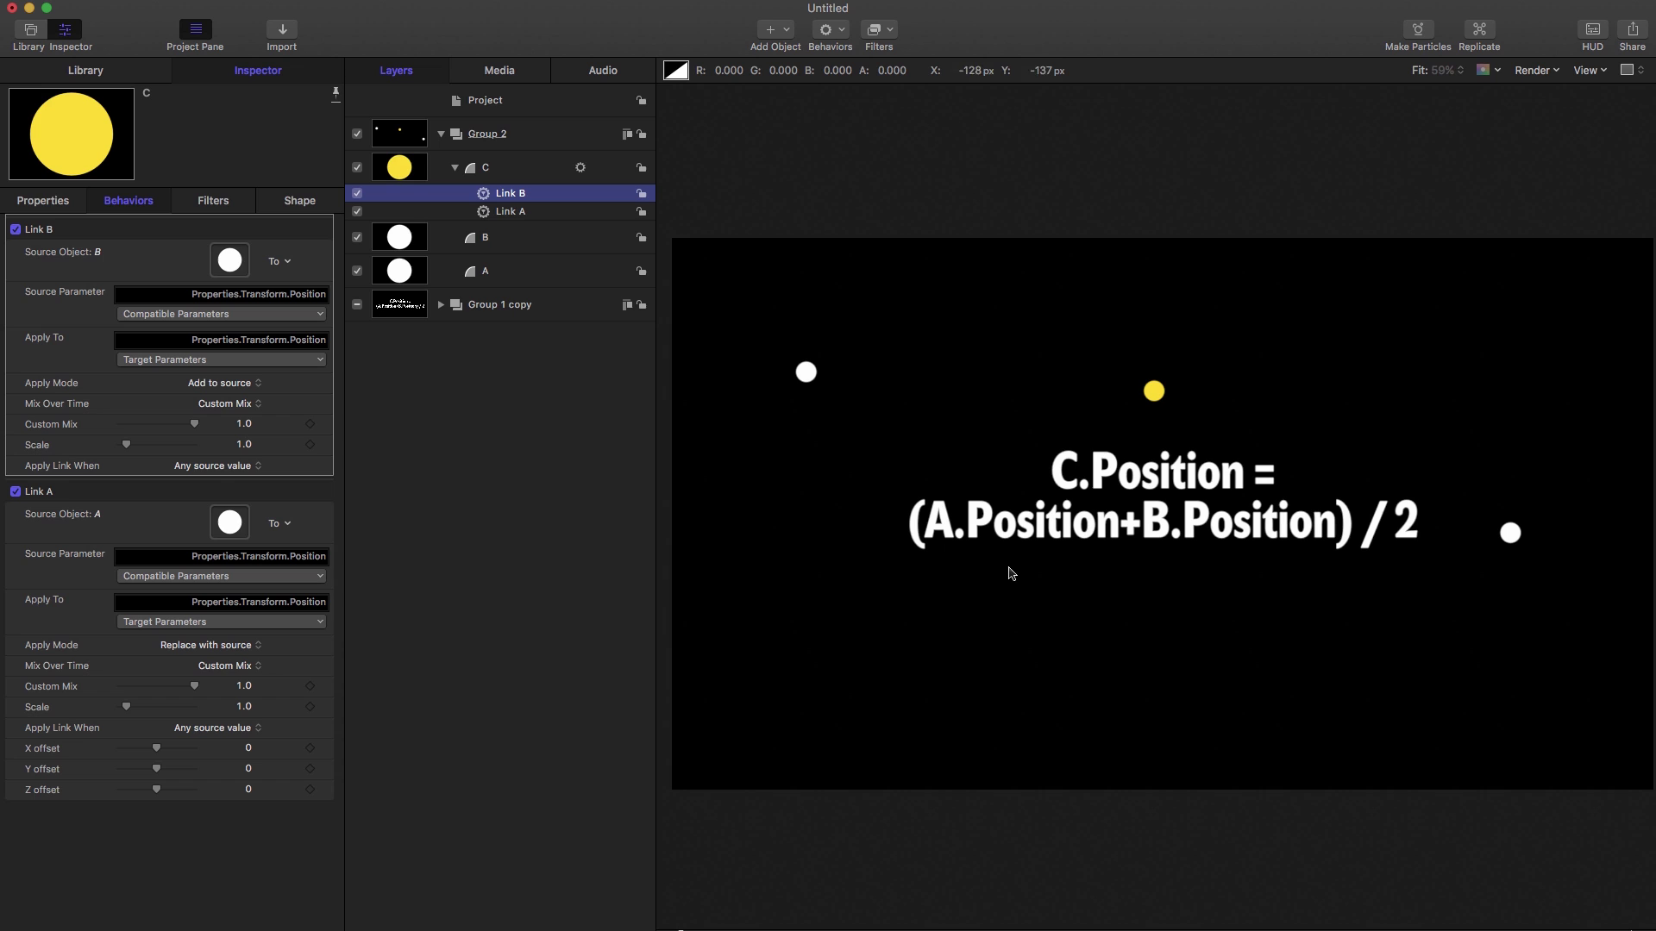
Set the Scale of Link B and Link A to 0.5 and hide Group 1 copy
click(245, 445)
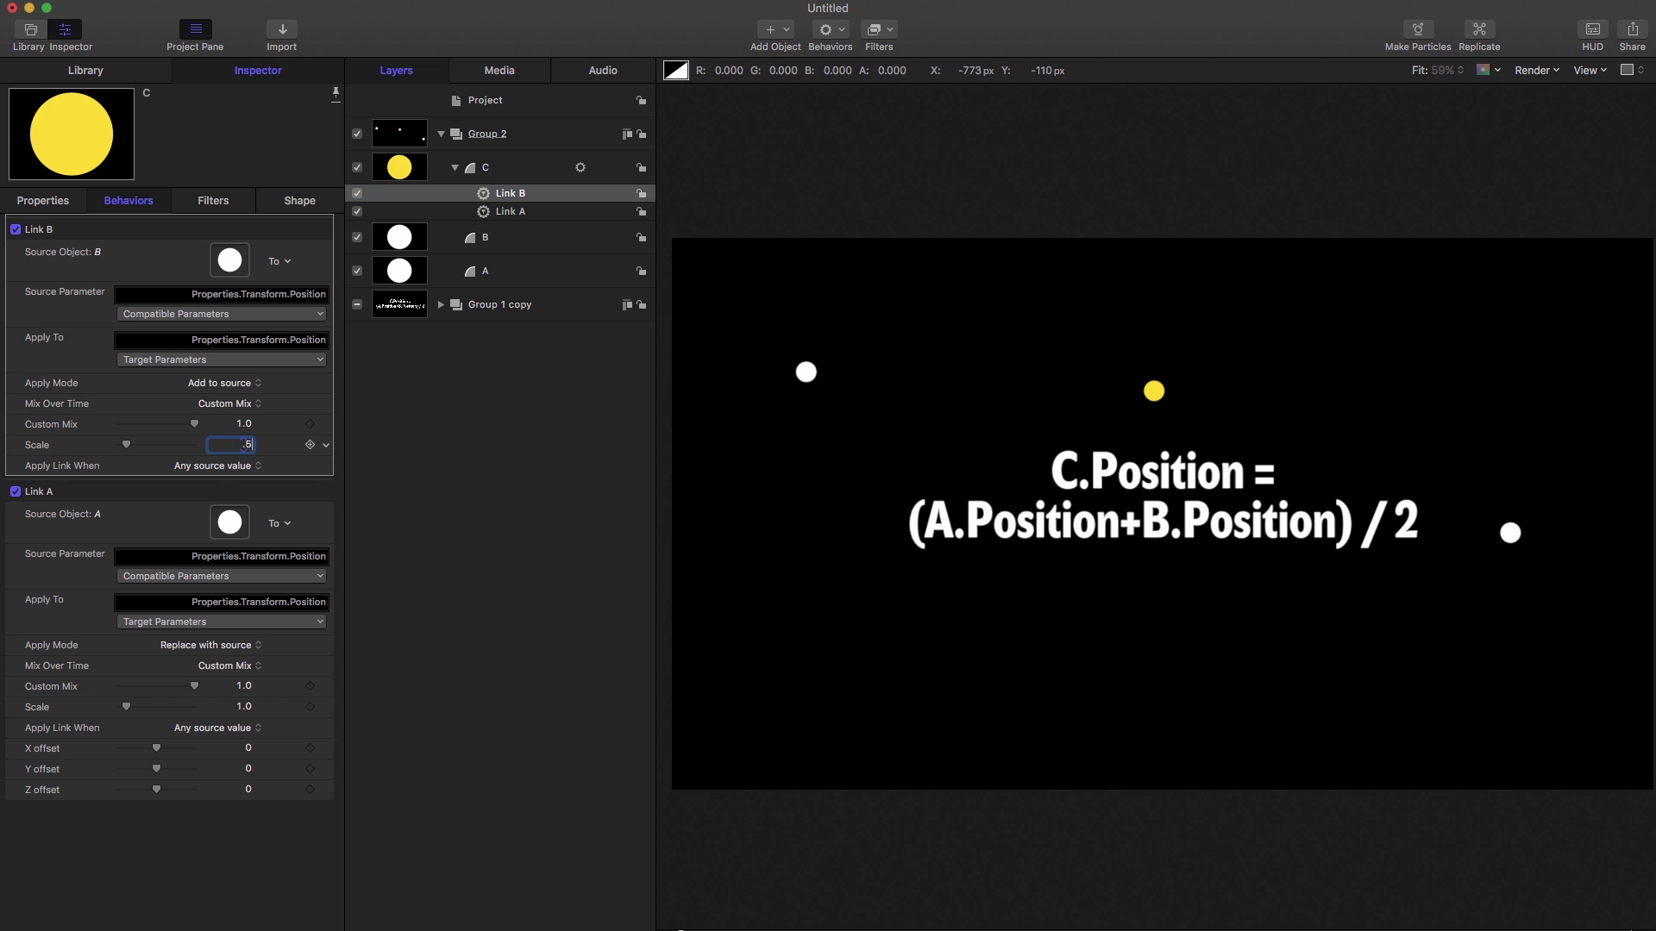
key(Return)
click(245, 707)
text(.5)
key(Return)
click(356, 305)
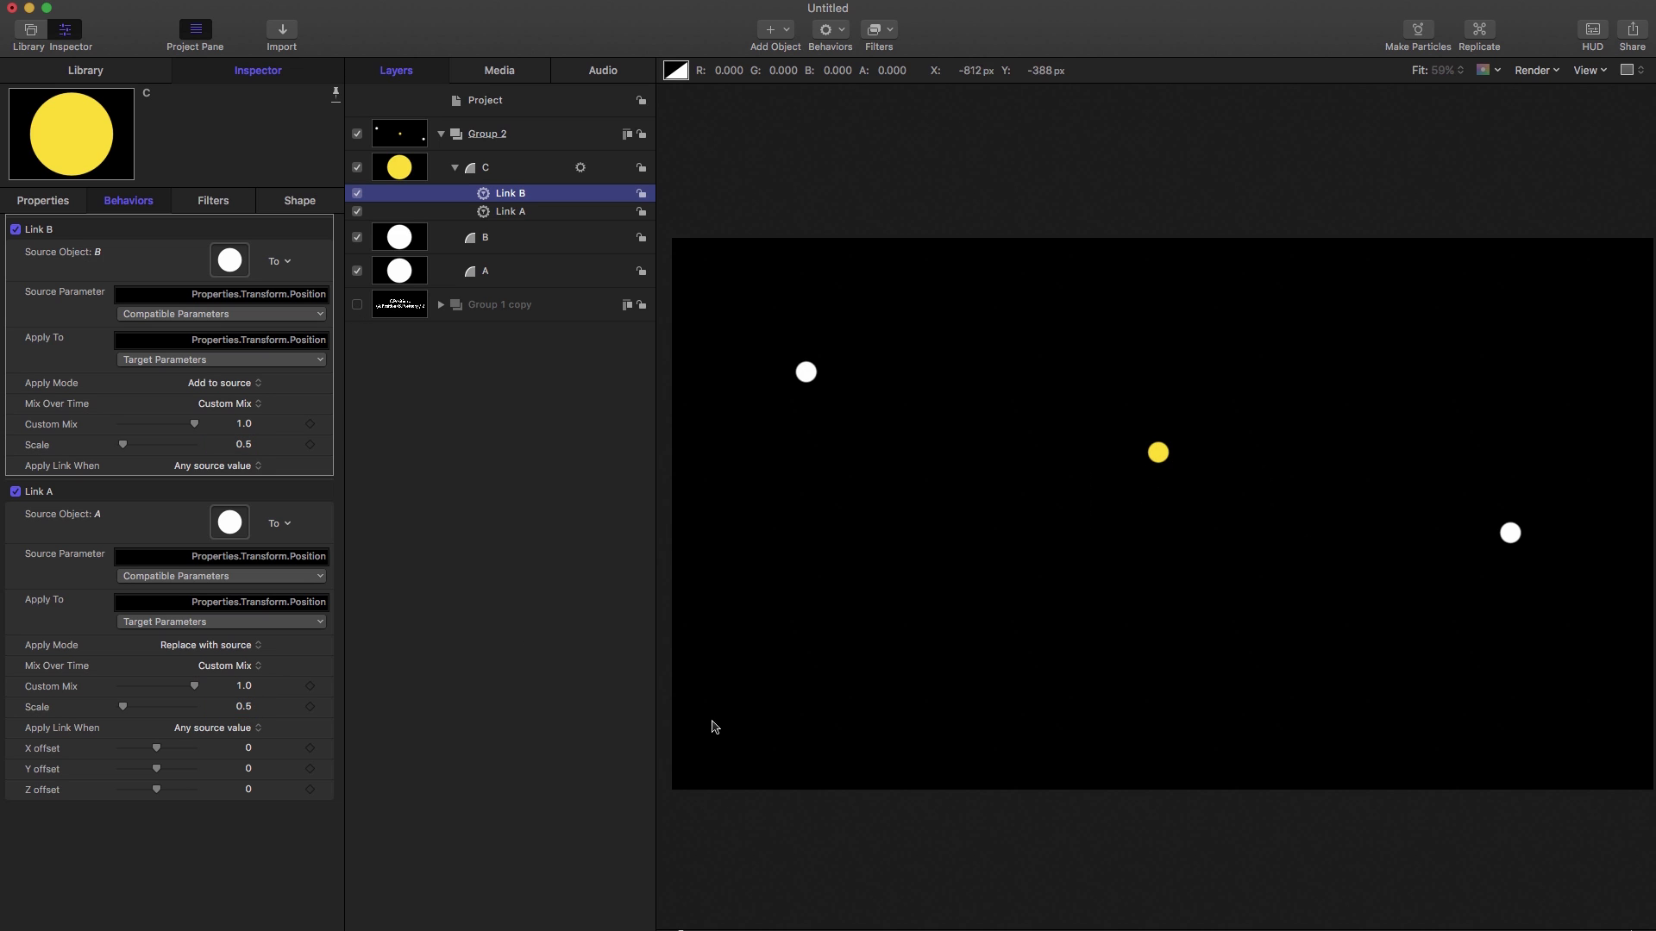
Drag dots A and B around to confirm yellow C stays midway between them
click(410, 283)
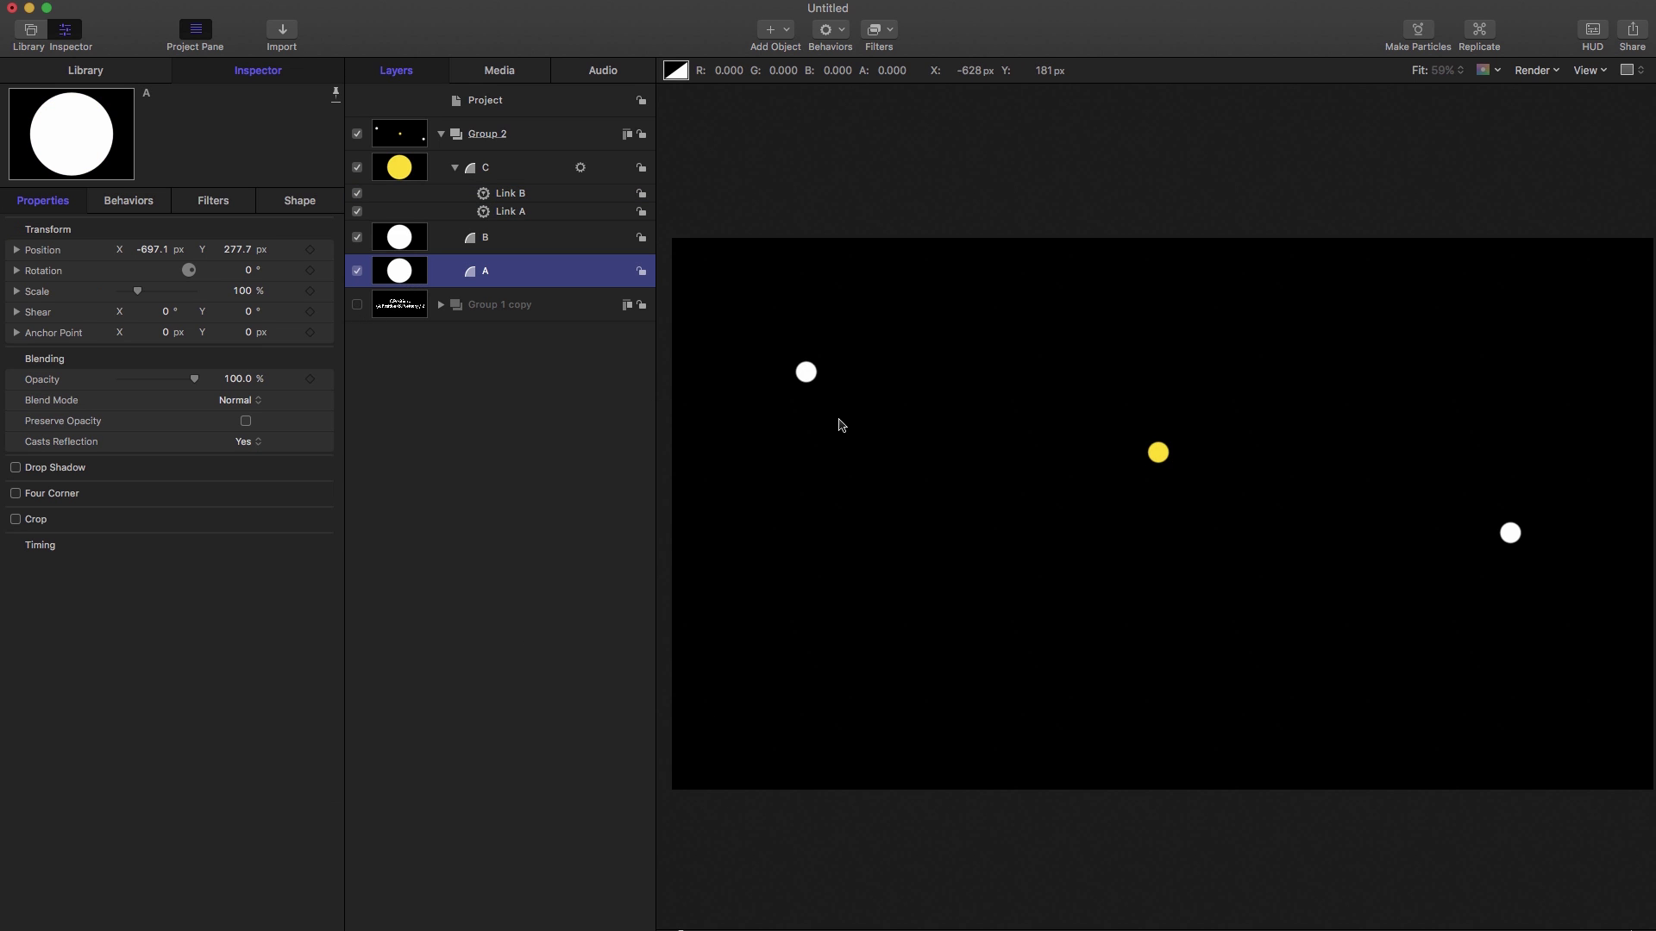
drag(816, 388, 759, 653)
click(415, 241)
drag(1511, 532, 1498, 335)
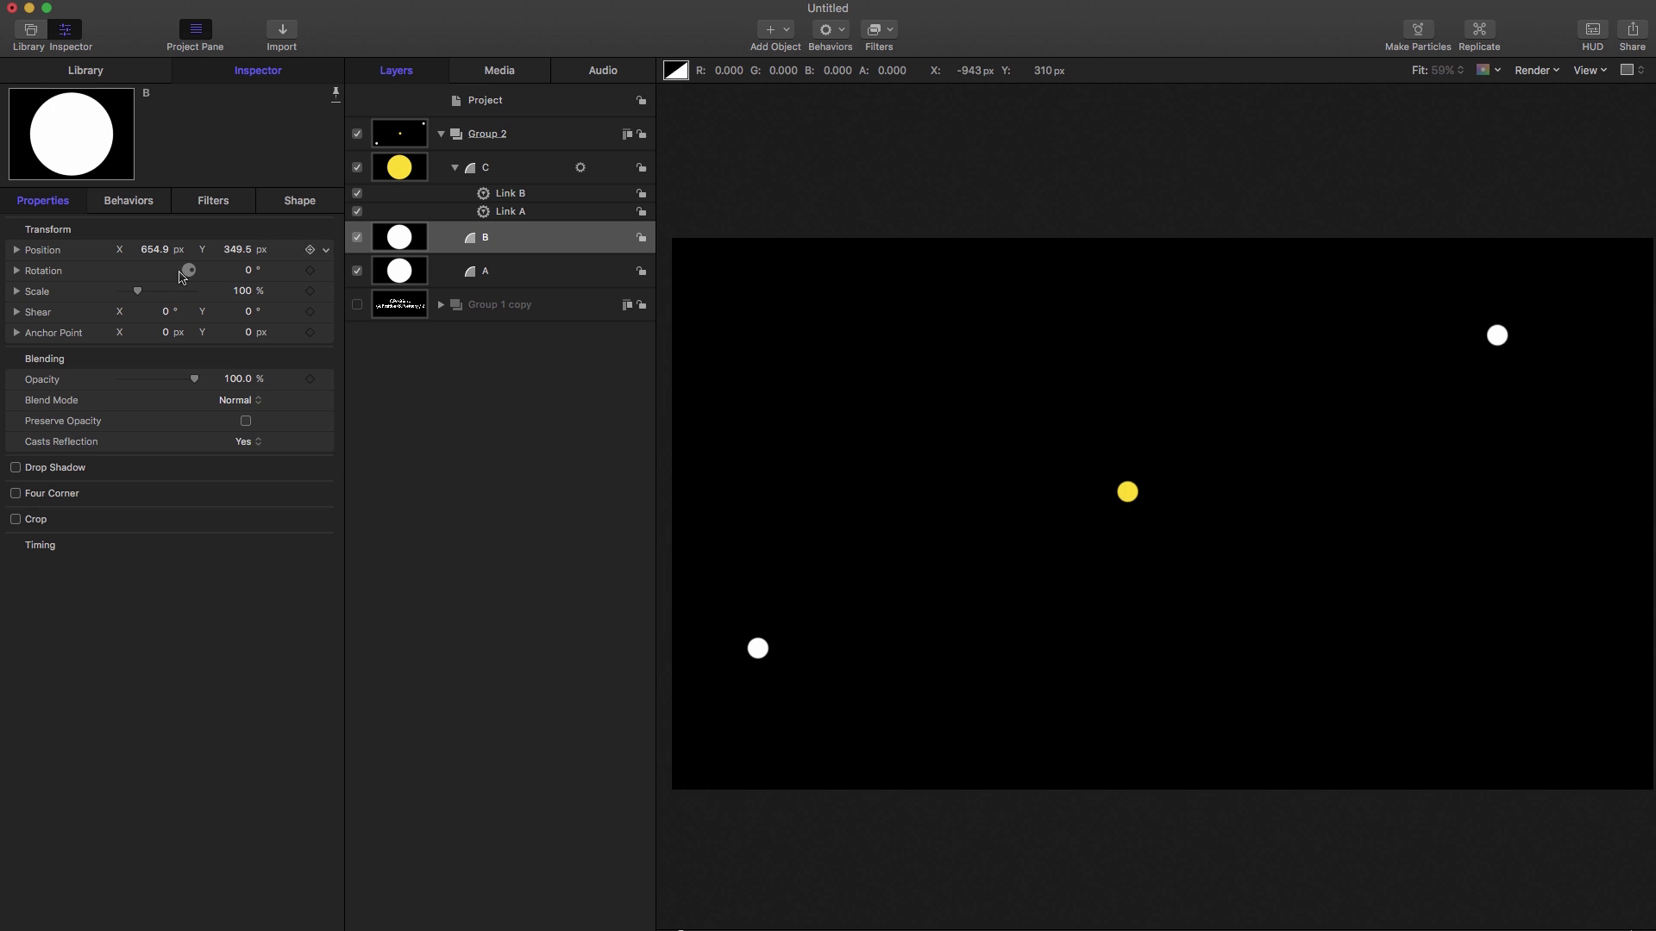
click(506, 215)
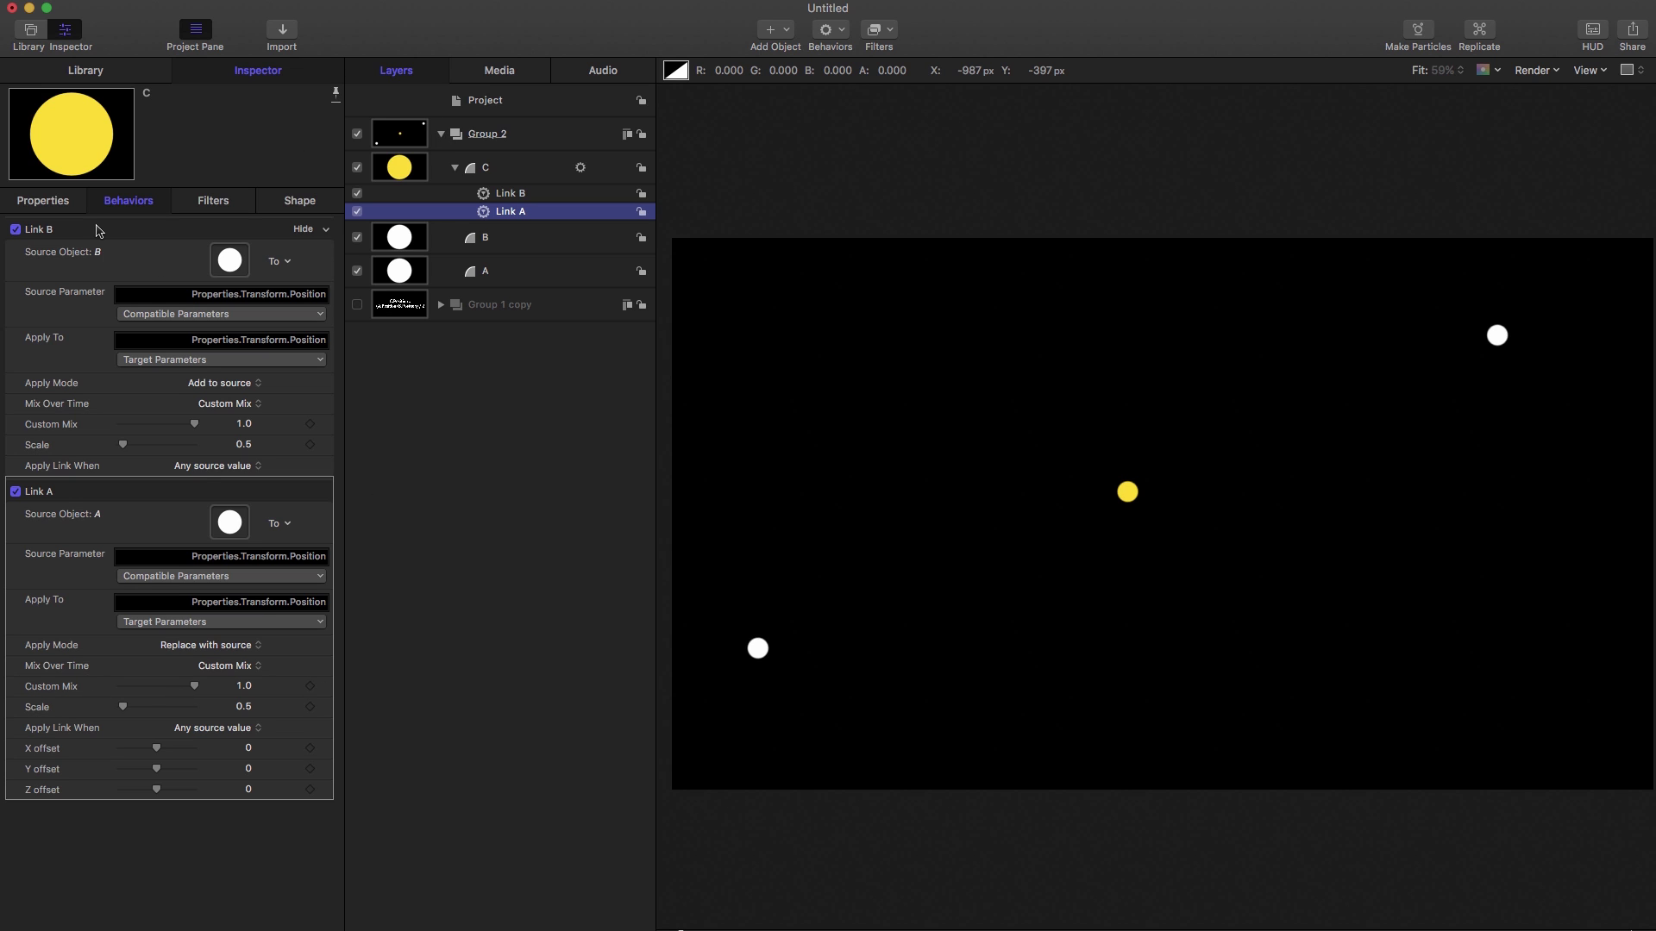
Turn on and expand Group 1 copy, and switch off Group 2 holding the dots
click(357, 304)
click(441, 304)
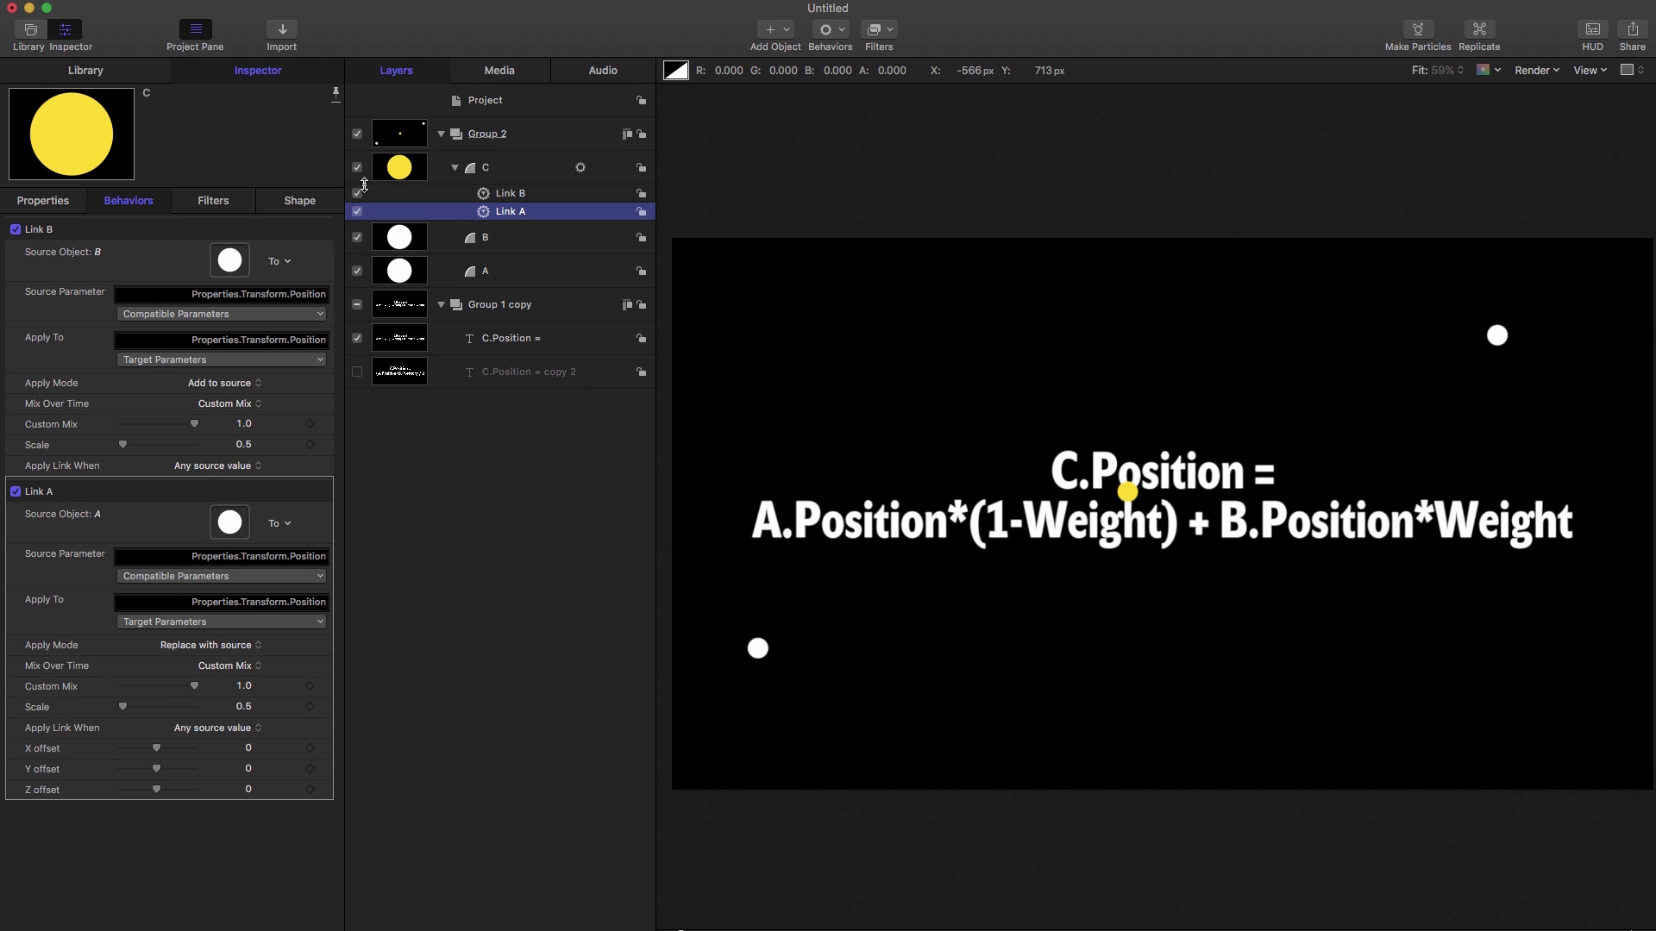
click(357, 135)
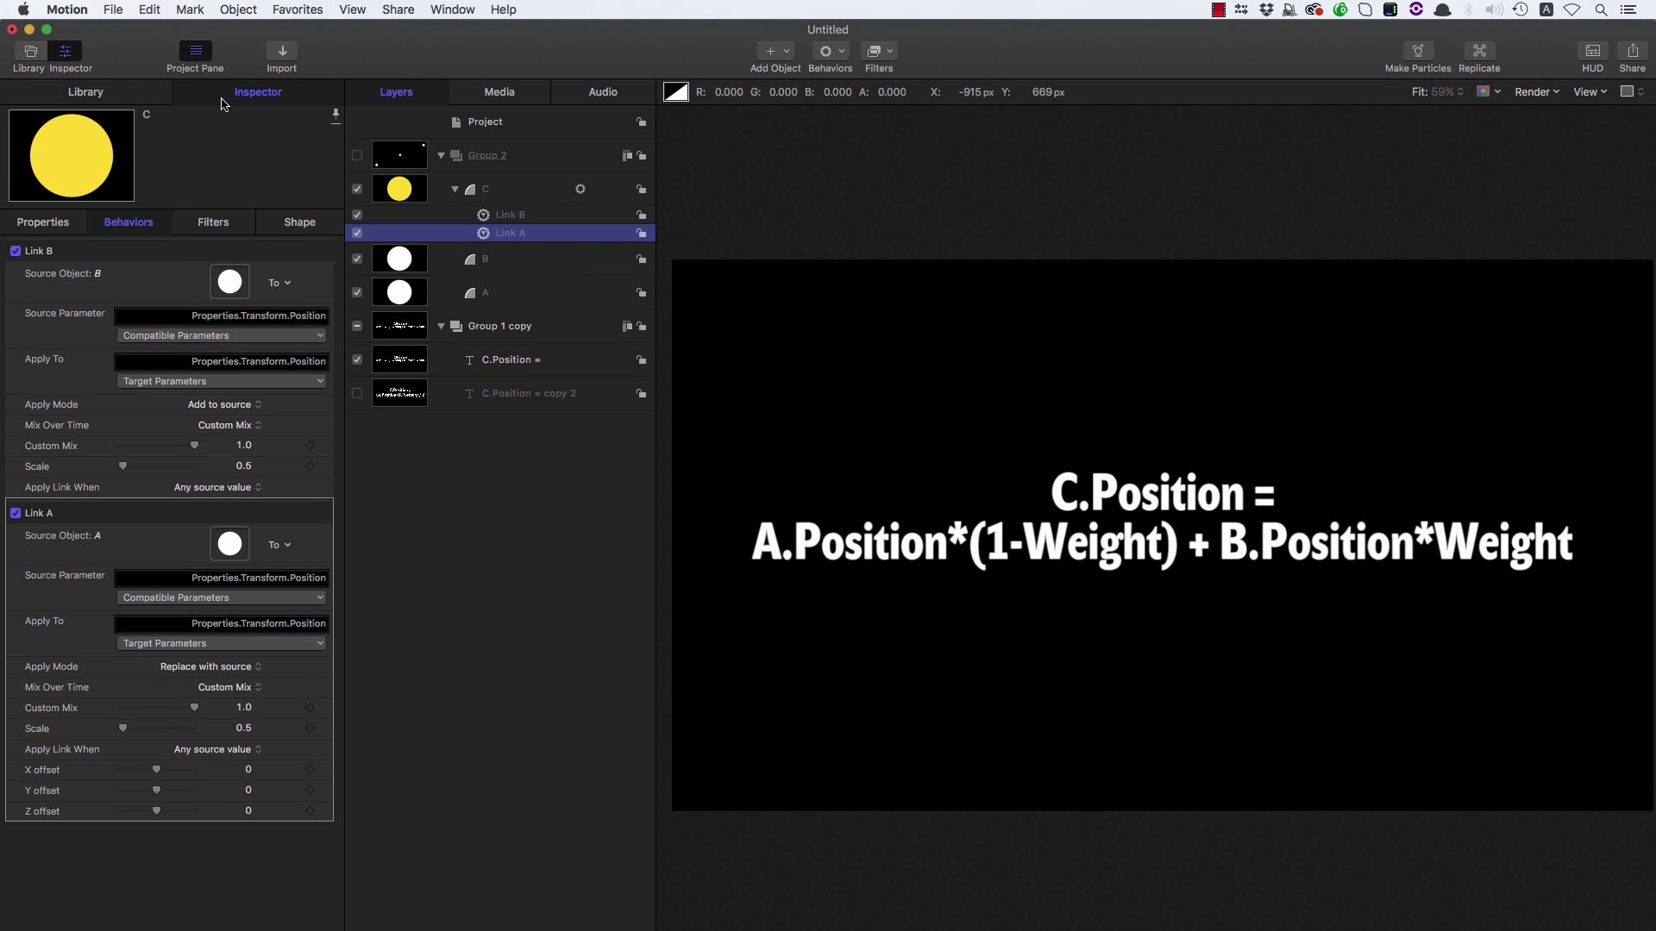
Create a new Rig with a slider named Weight and set its Range Maximum to 1.0
click(233, 9)
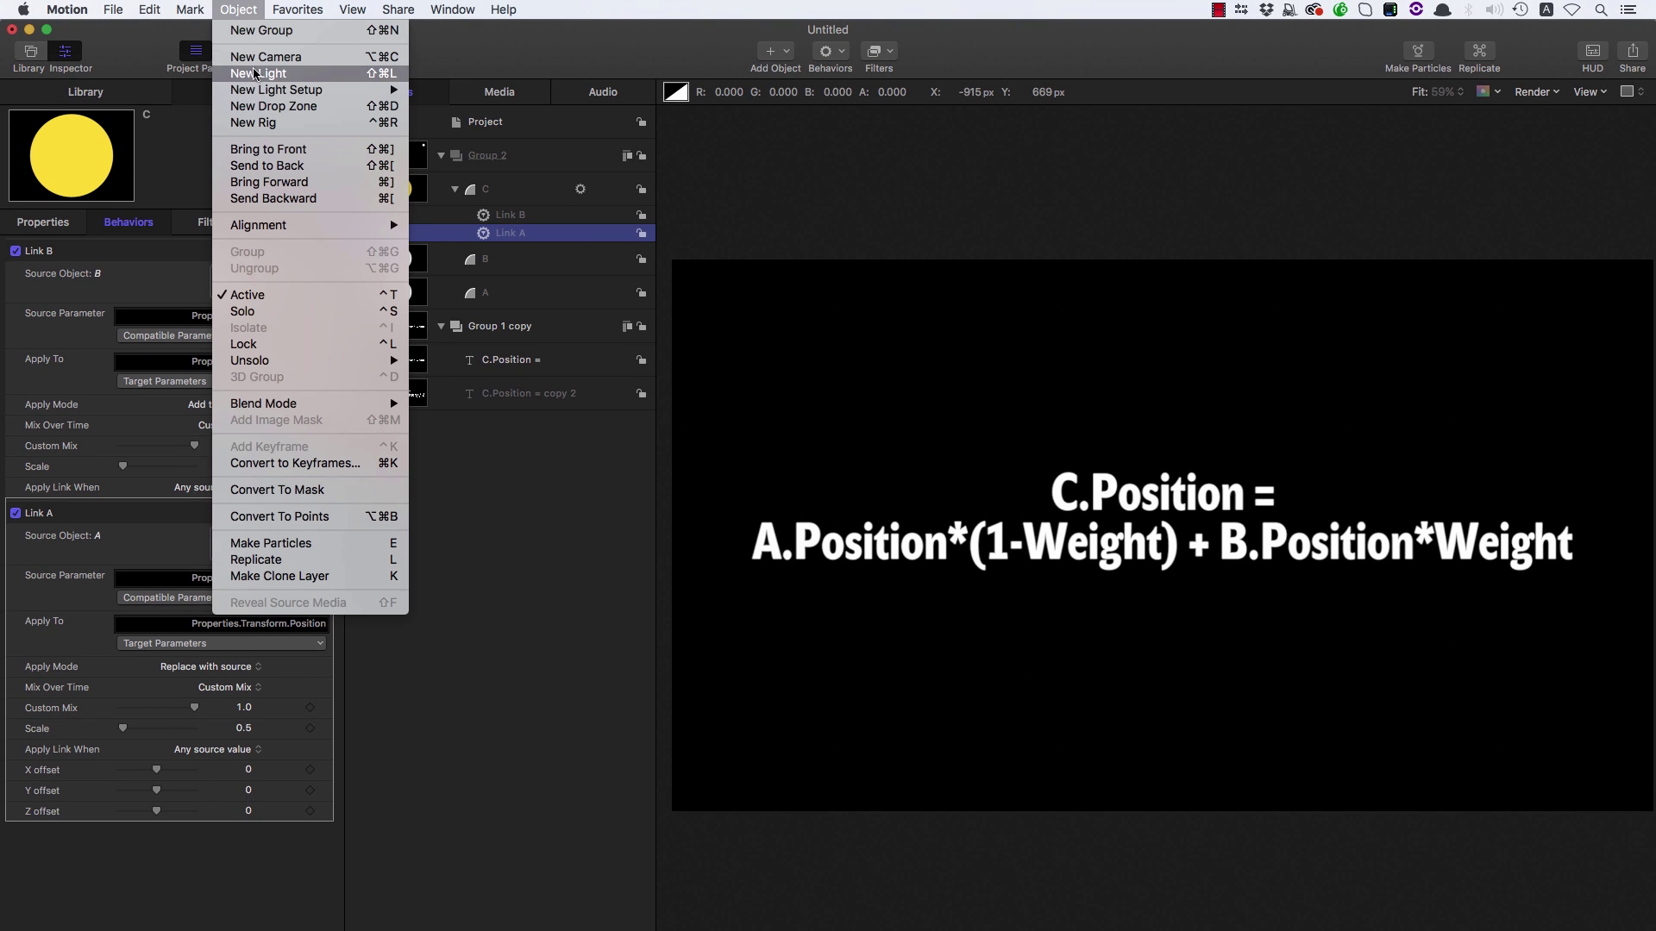
click(253, 122)
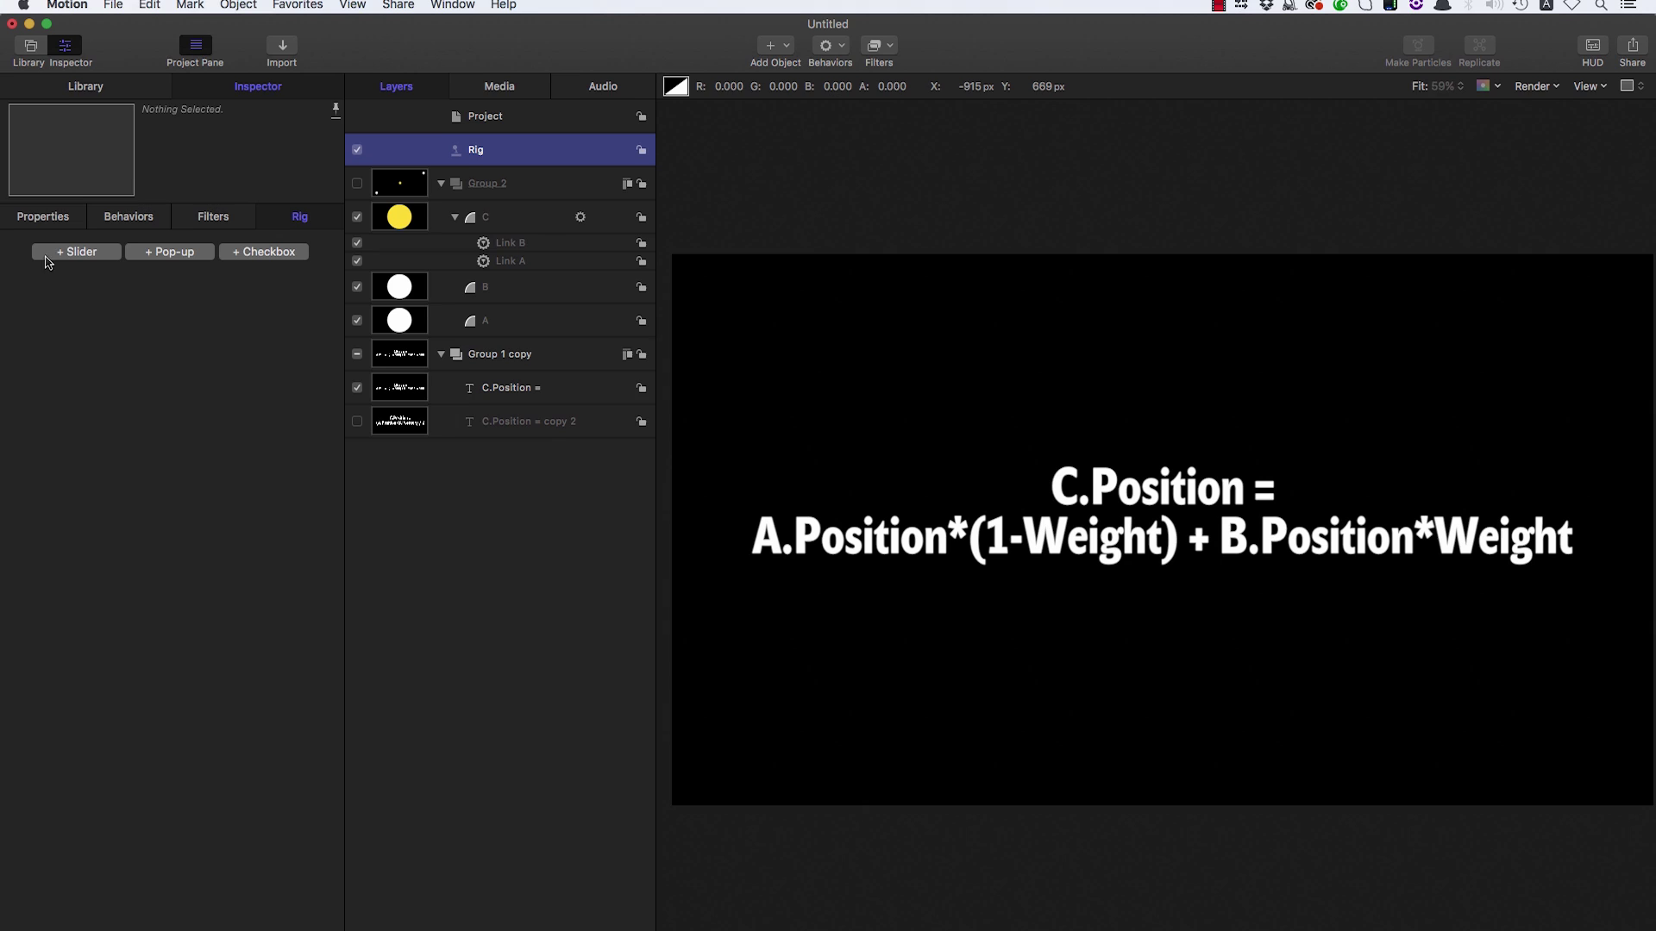
click(74, 260)
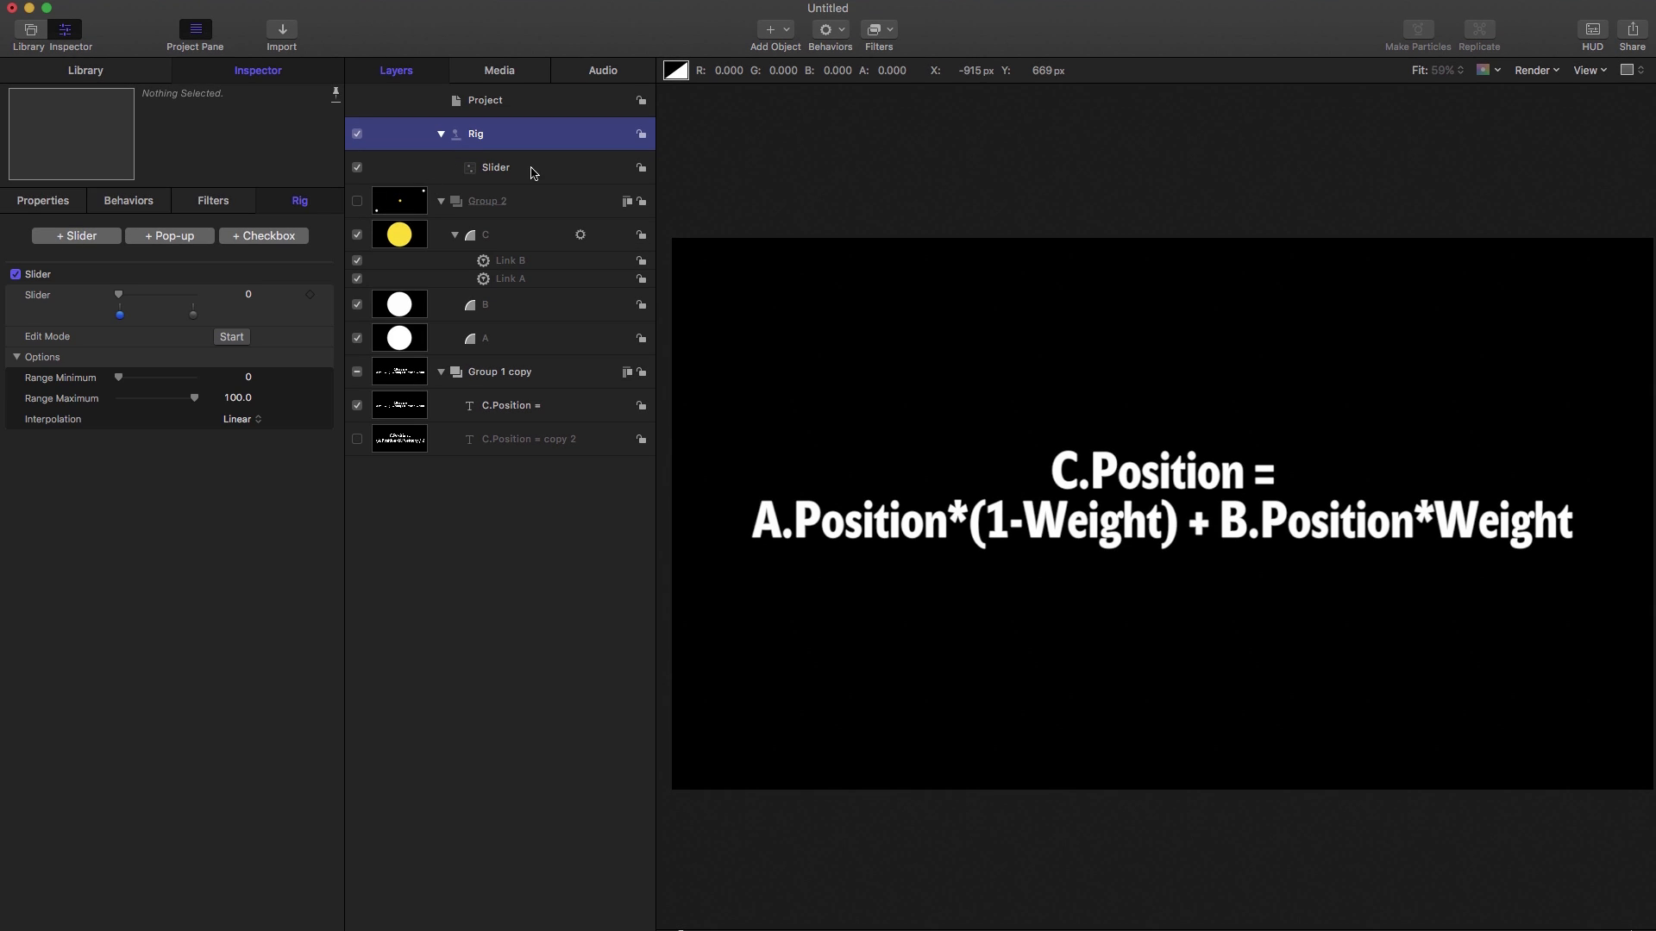
double_click(505, 168)
text(We)
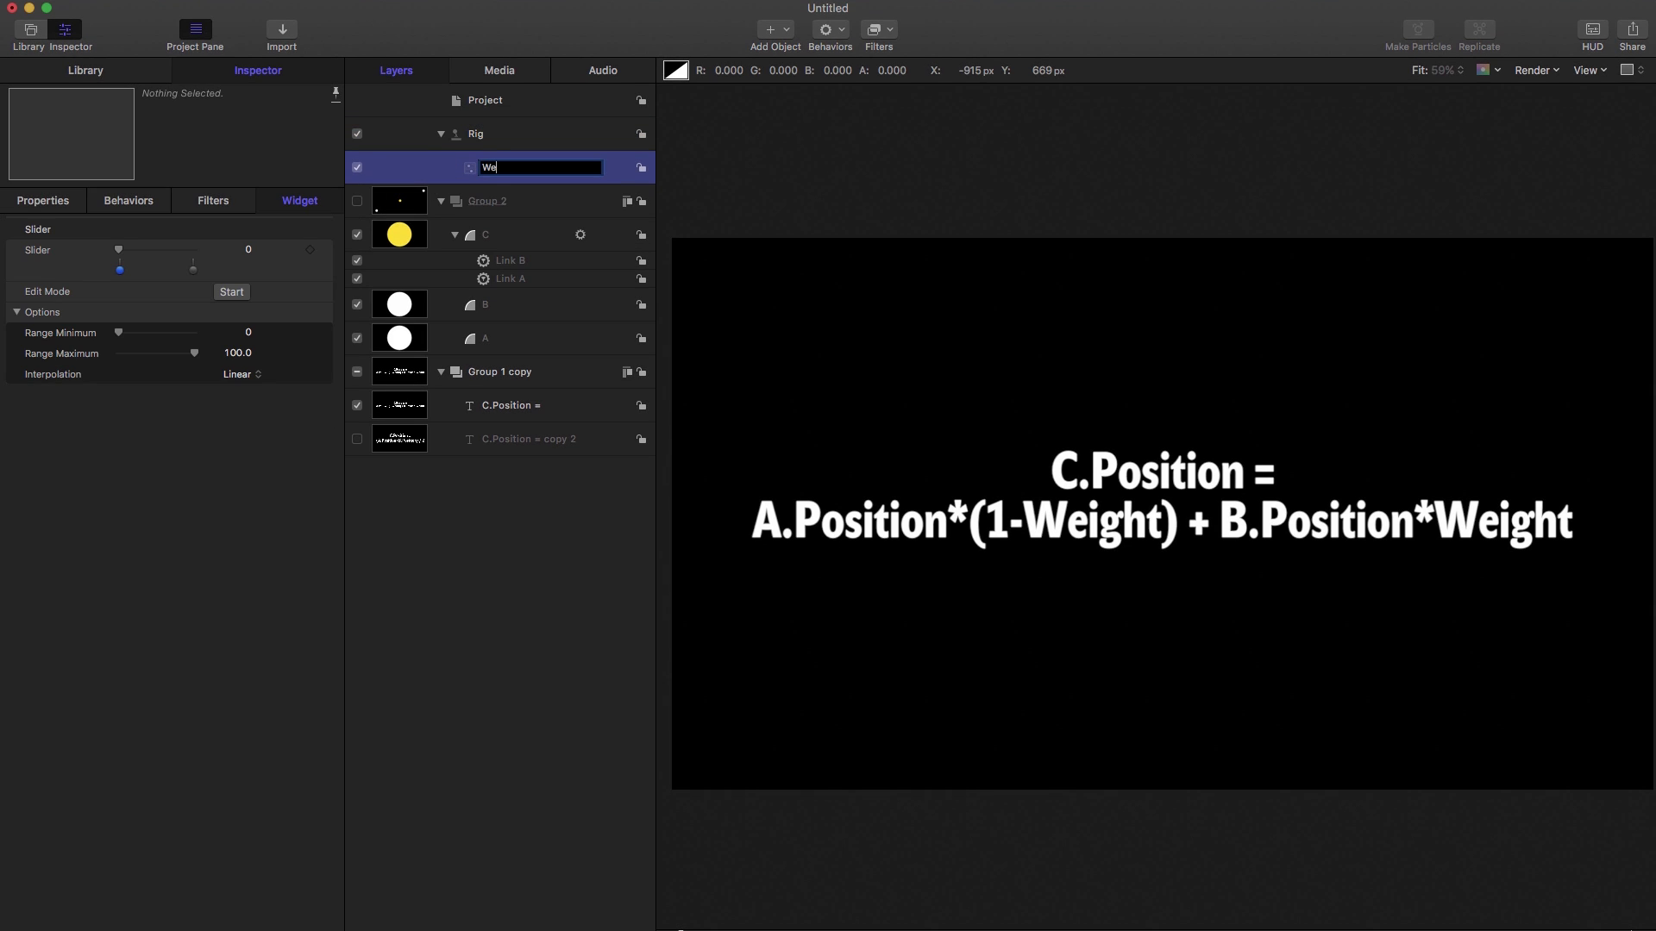
text(ight)
click(240, 356)
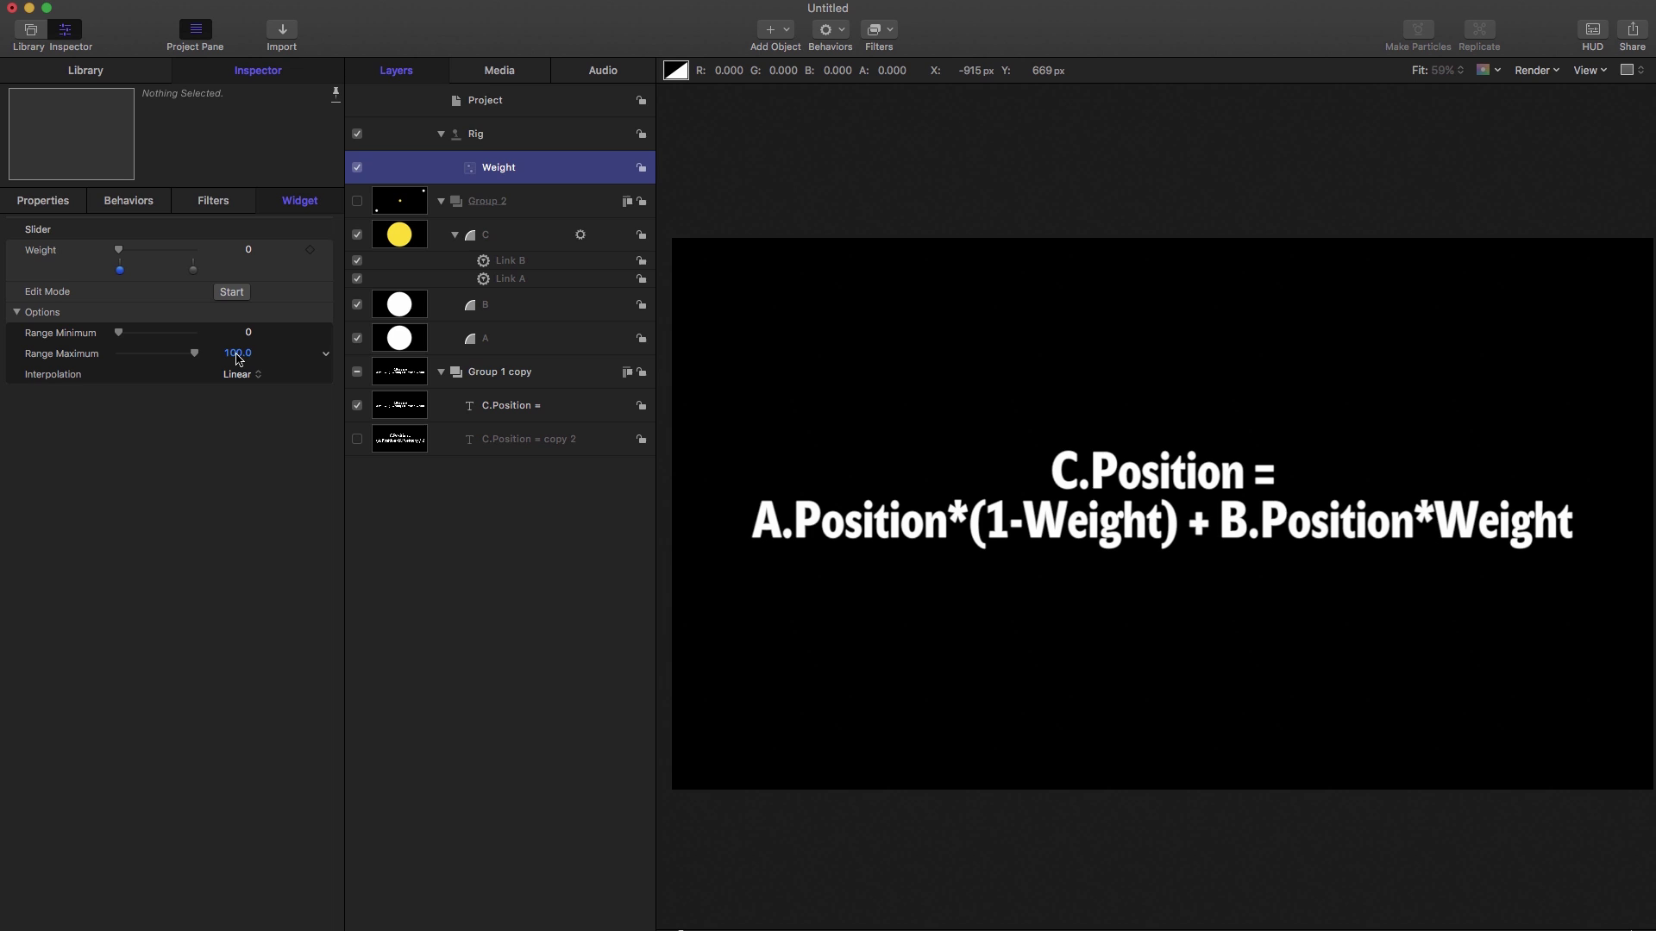
text(96)
key(Return)
text(1)
key(Return)
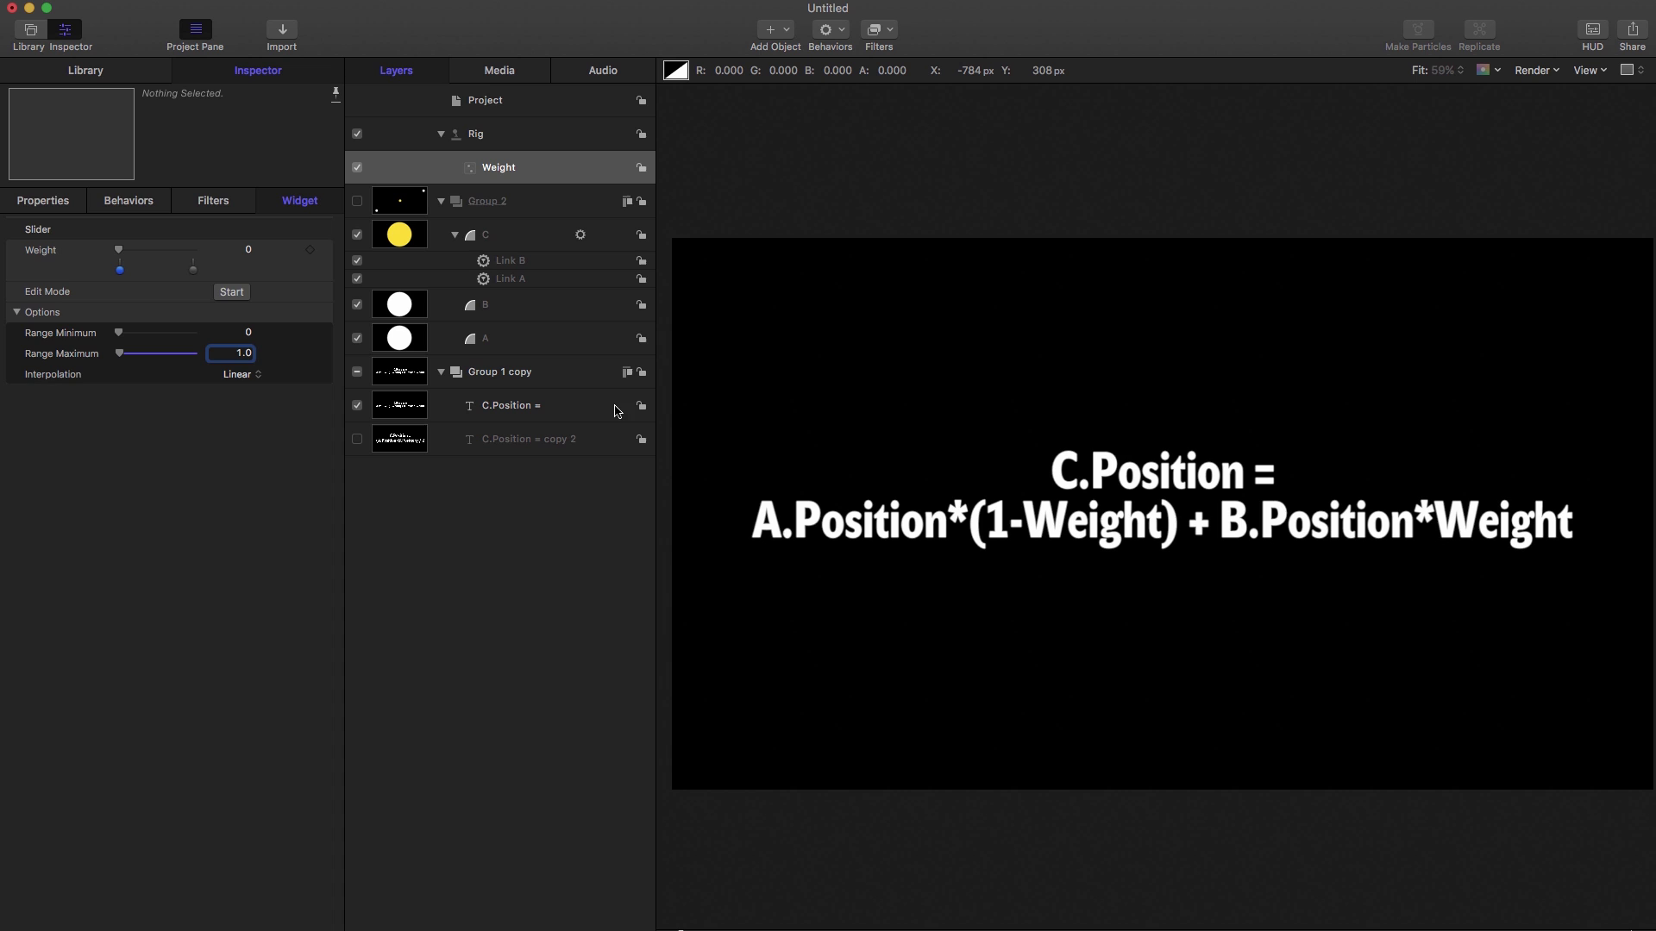
Rig the Scale parameters of Link A and Link B to the Weight slider
click(521, 282)
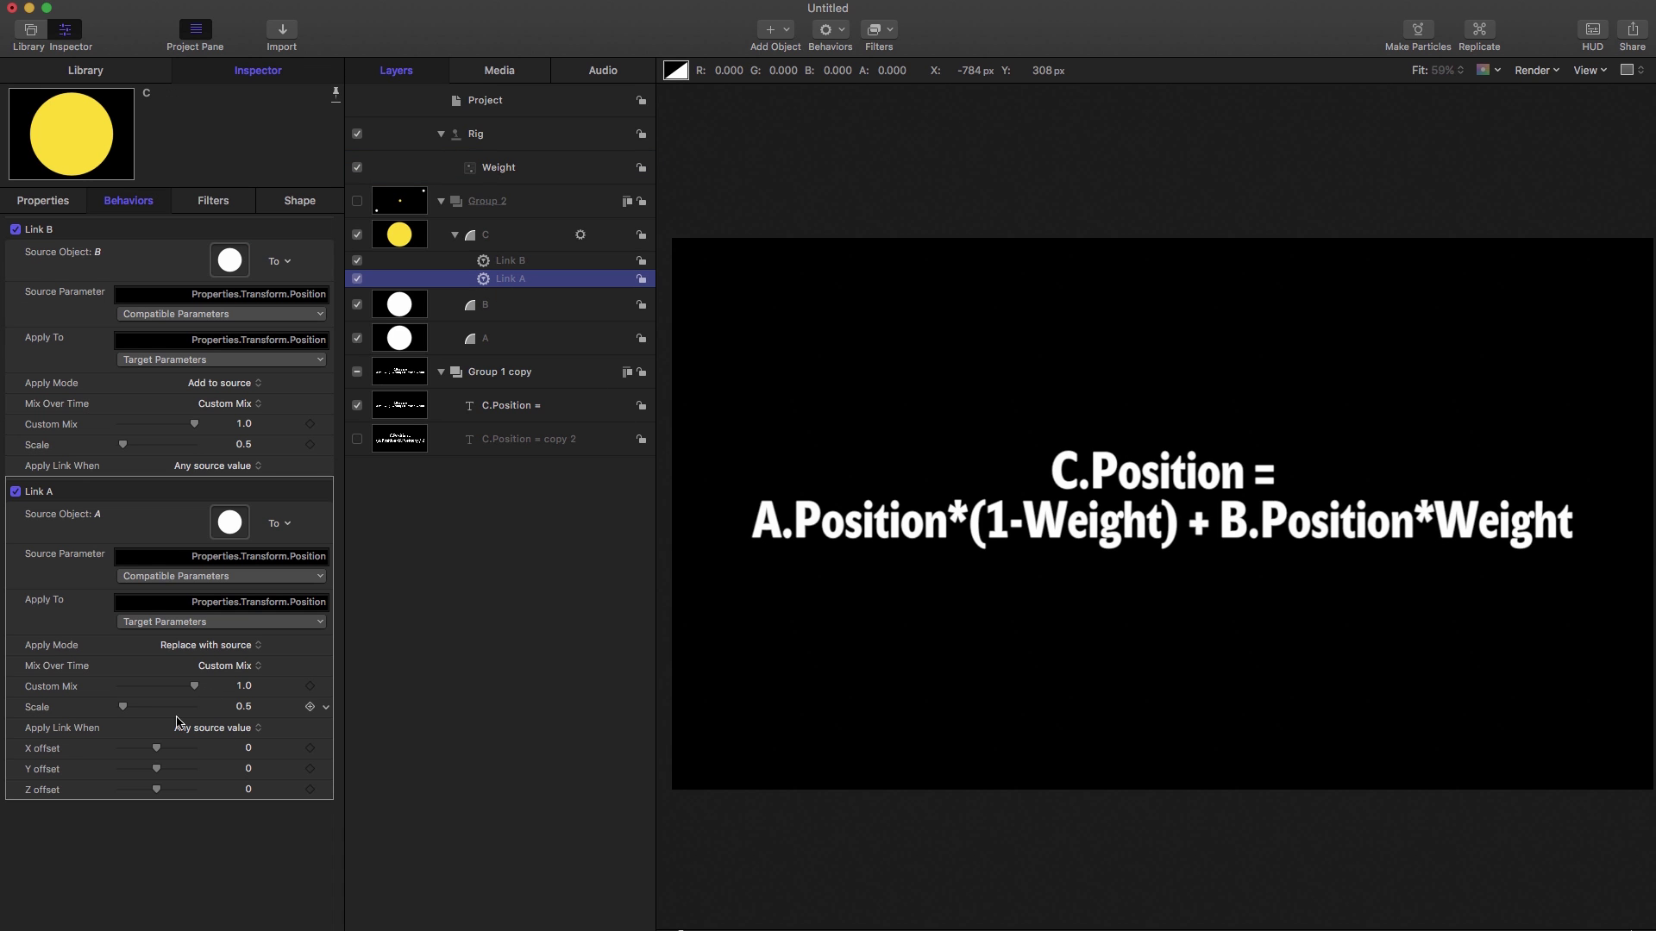
click(42, 709)
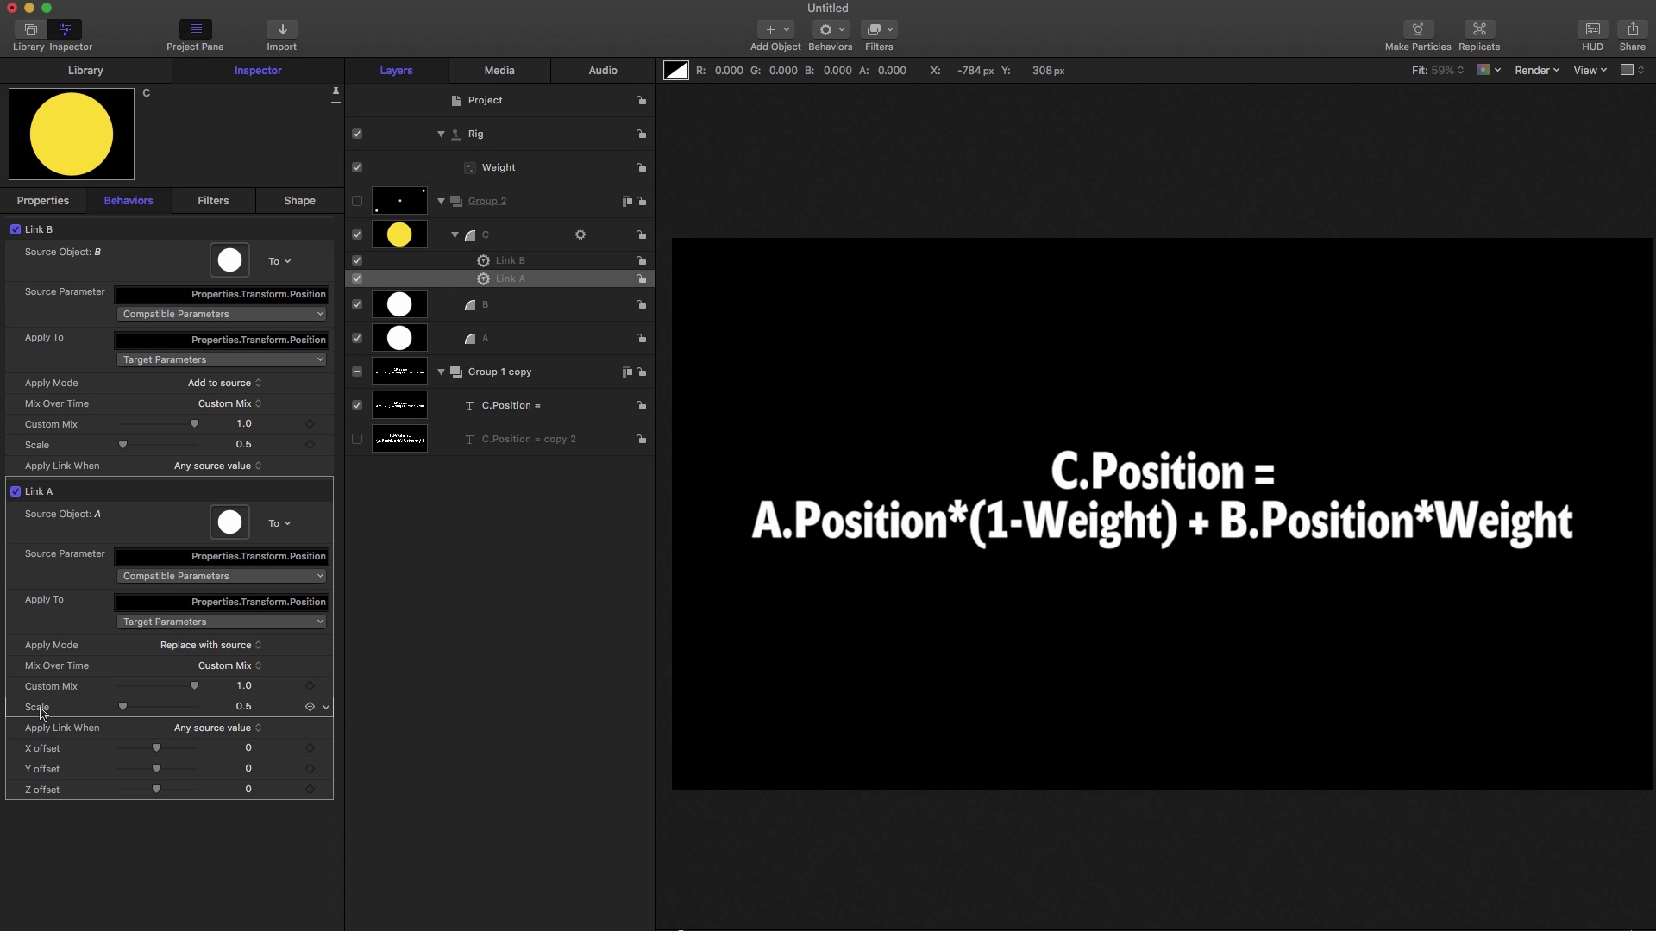
shift+click(43, 445)
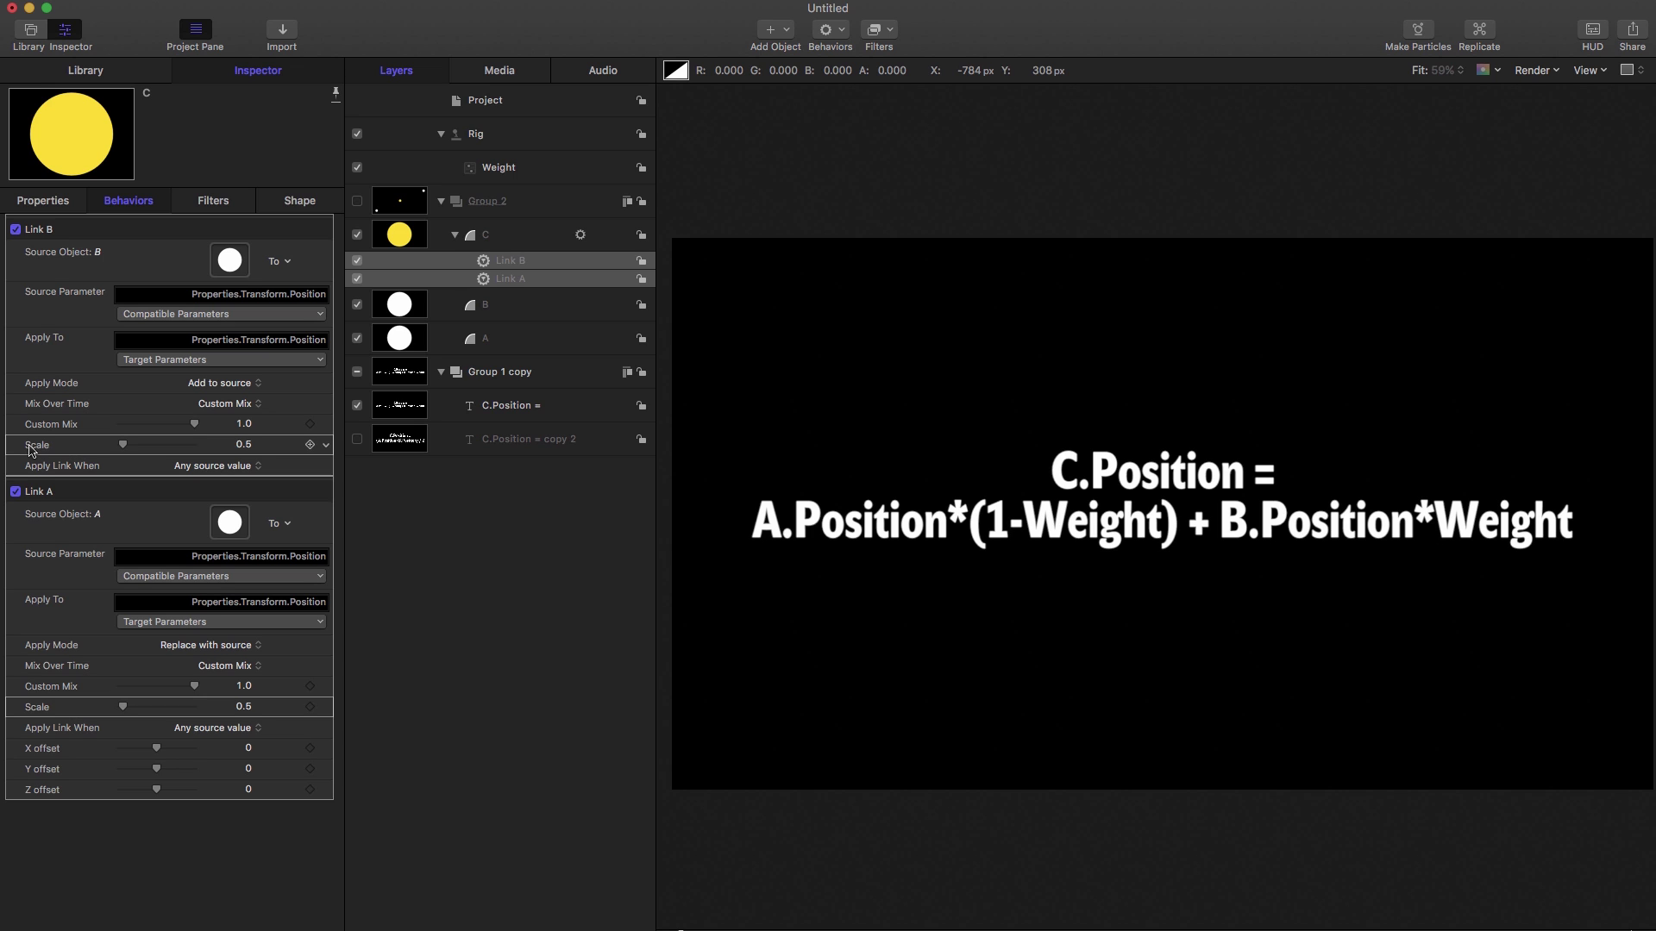
drag(37, 445, 501, 168)
click(509, 171)
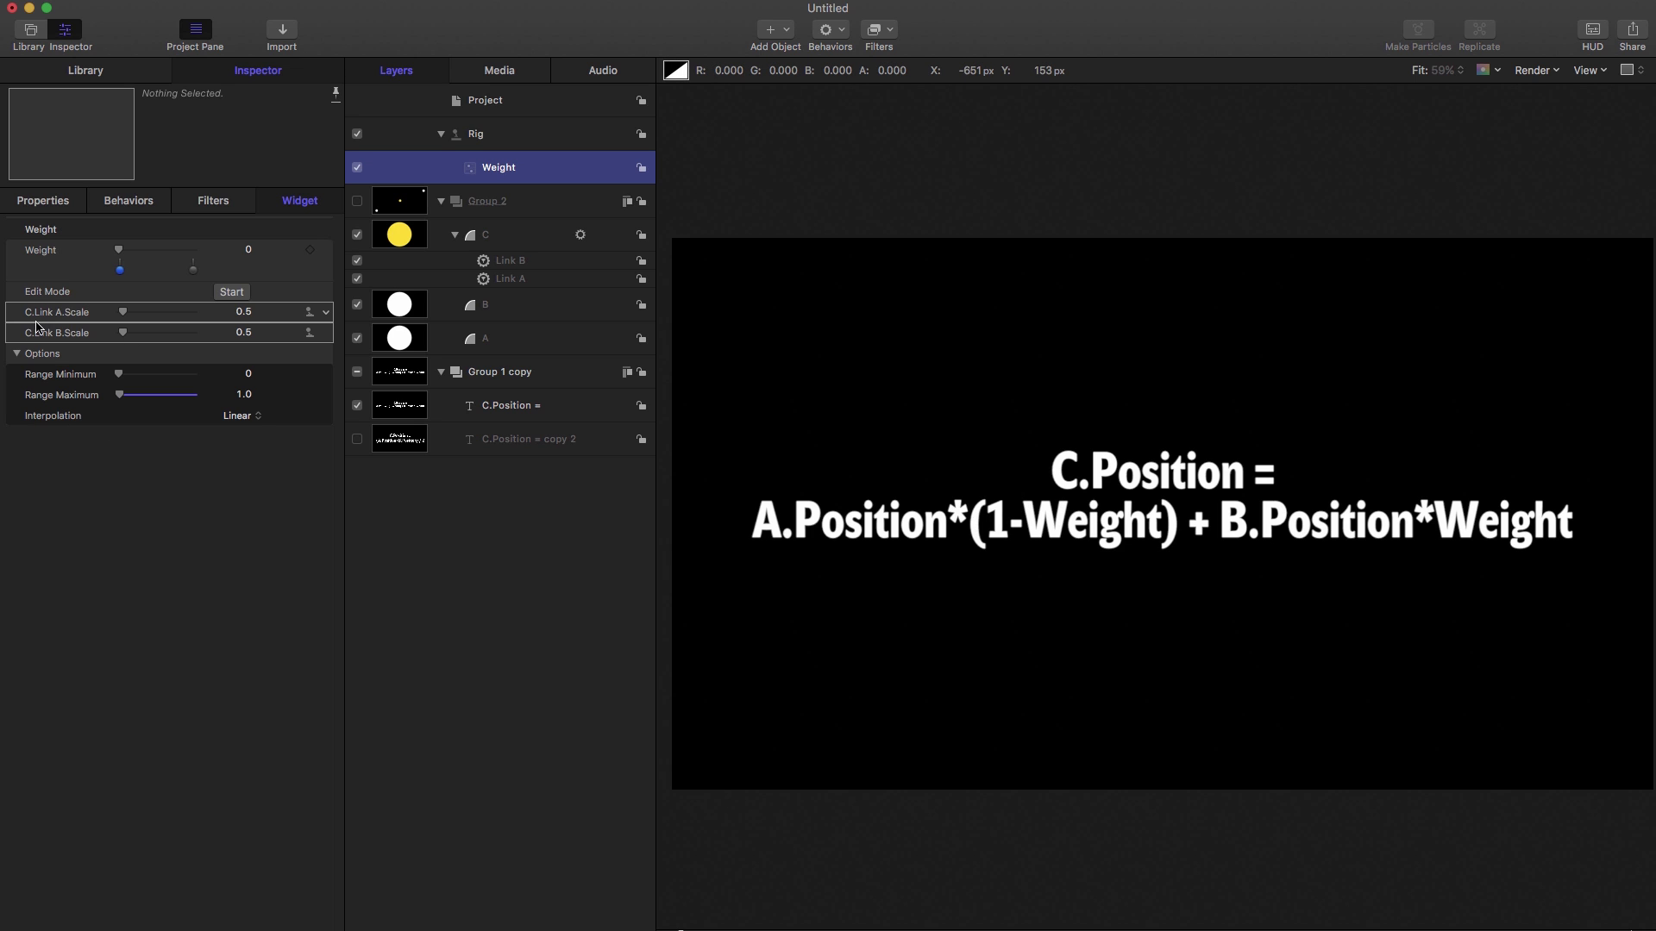
In the Weight 0 snapshot, set C.Link A.Scale to 1 and C.Link B.Scale to 0
click(244, 312)
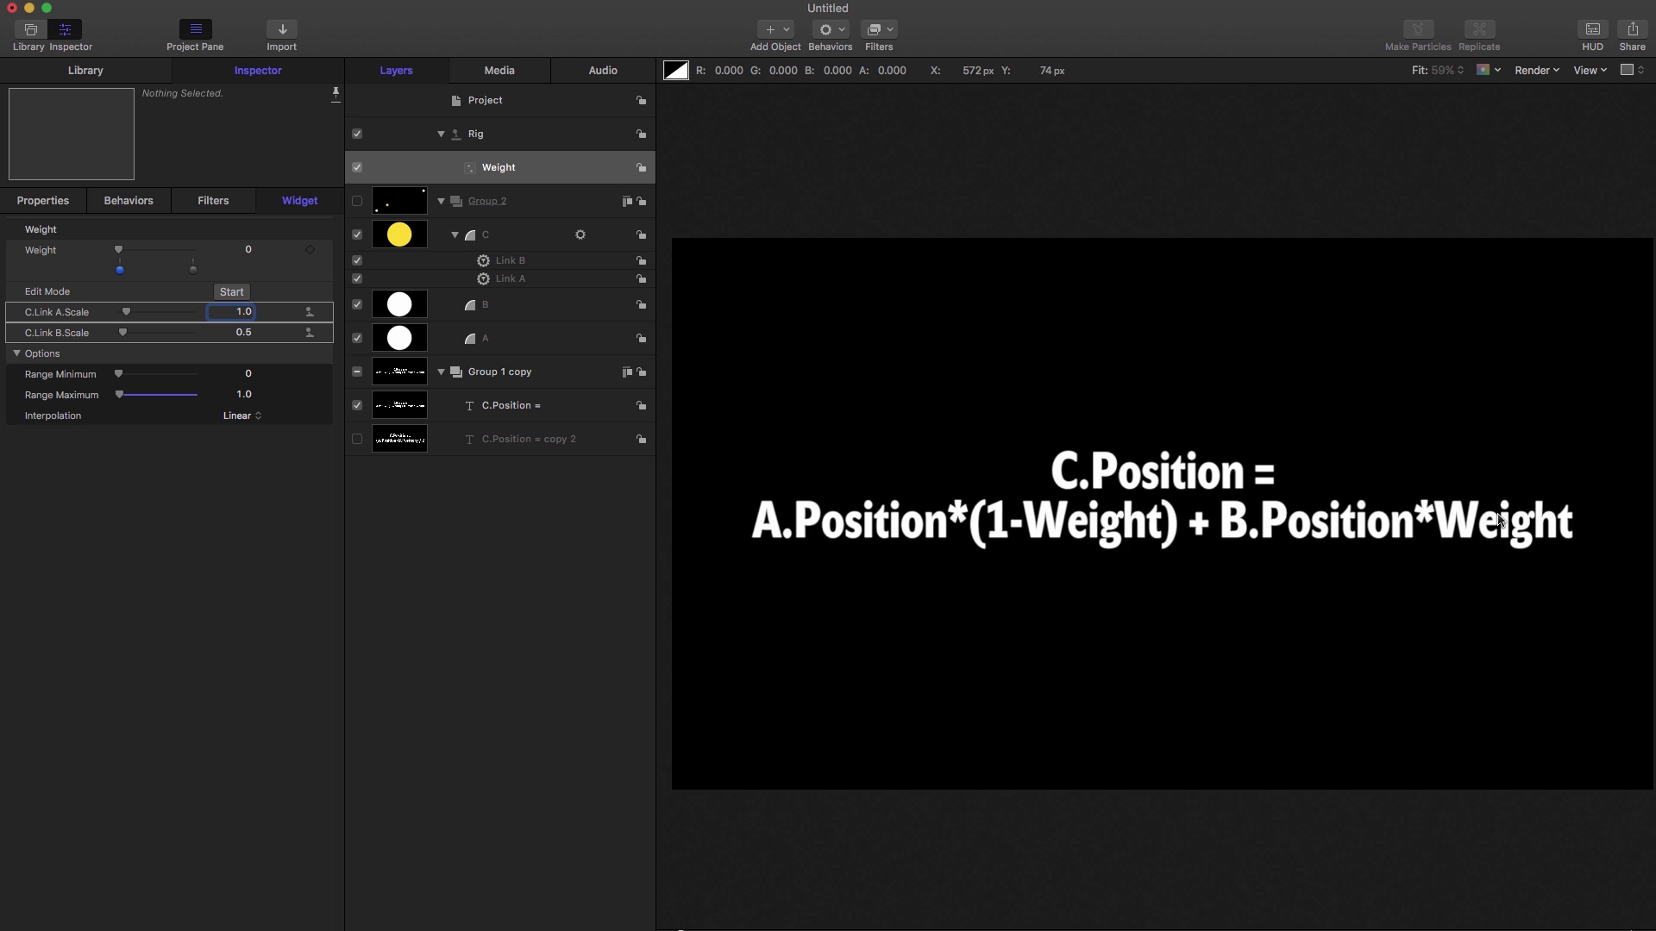
click(245, 335)
text(0)
In the Weight 1.0 snapshot, set C.Link A.Scale to 0 and C.Link B.Scale to 1
click(195, 272)
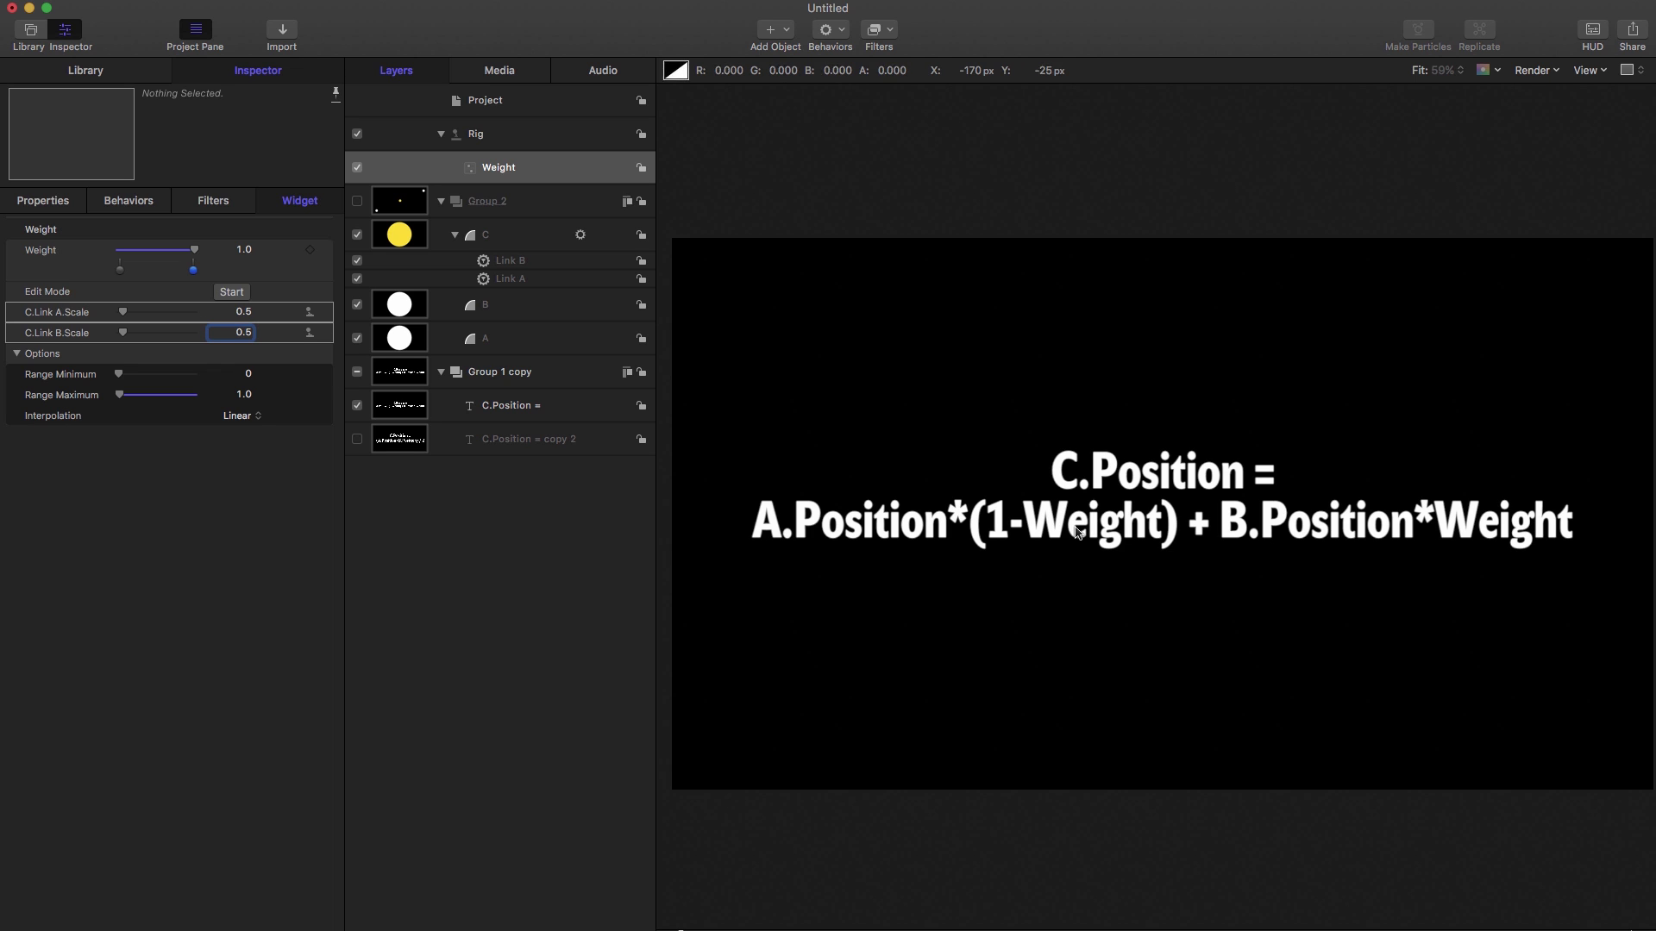
click(245, 312)
text(0)
key(Return)
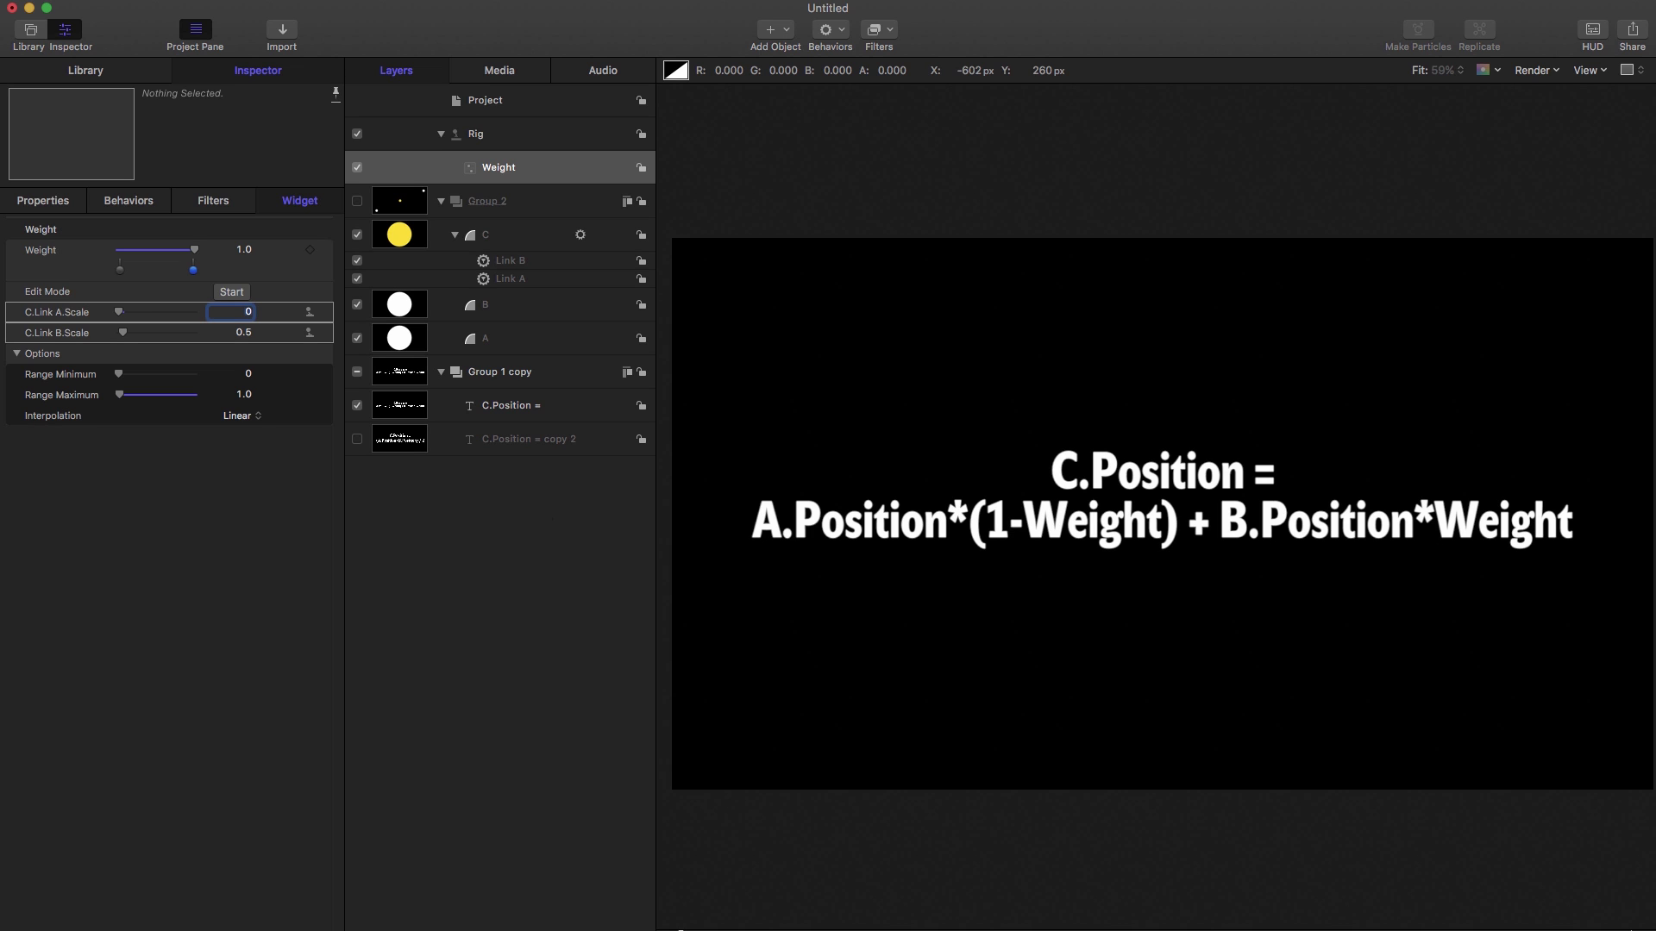
click(244, 333)
text(1)
key(Return)
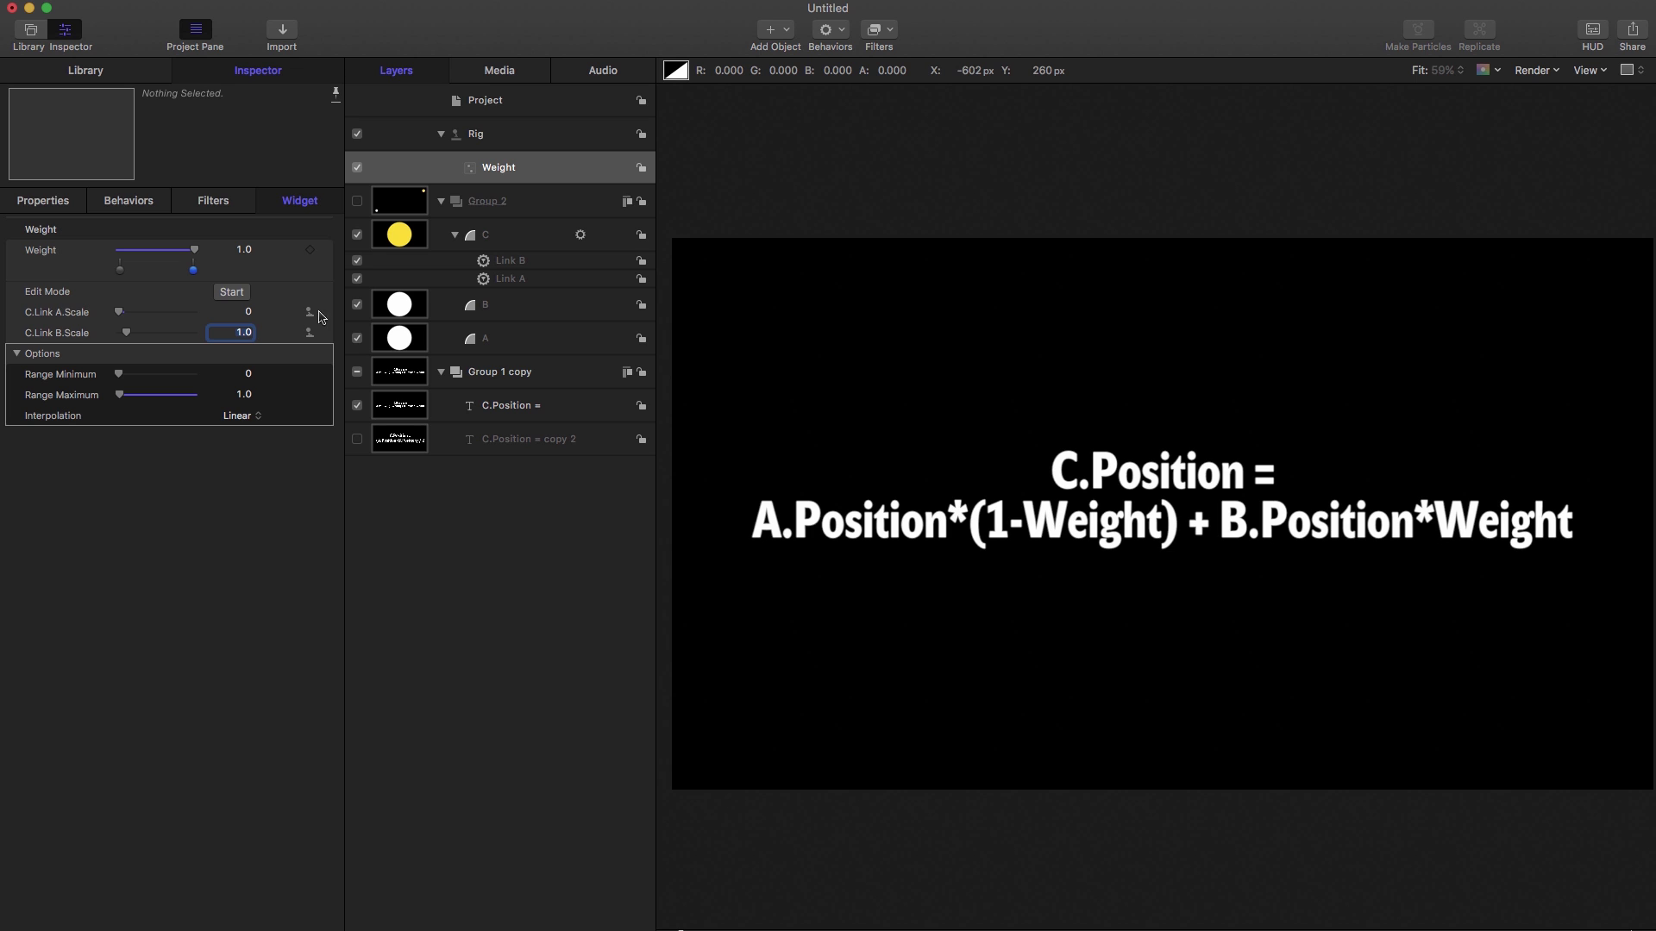
Hide the formula text group, show the three-dot group, and lower Weight to 0.14
click(358, 374)
click(357, 204)
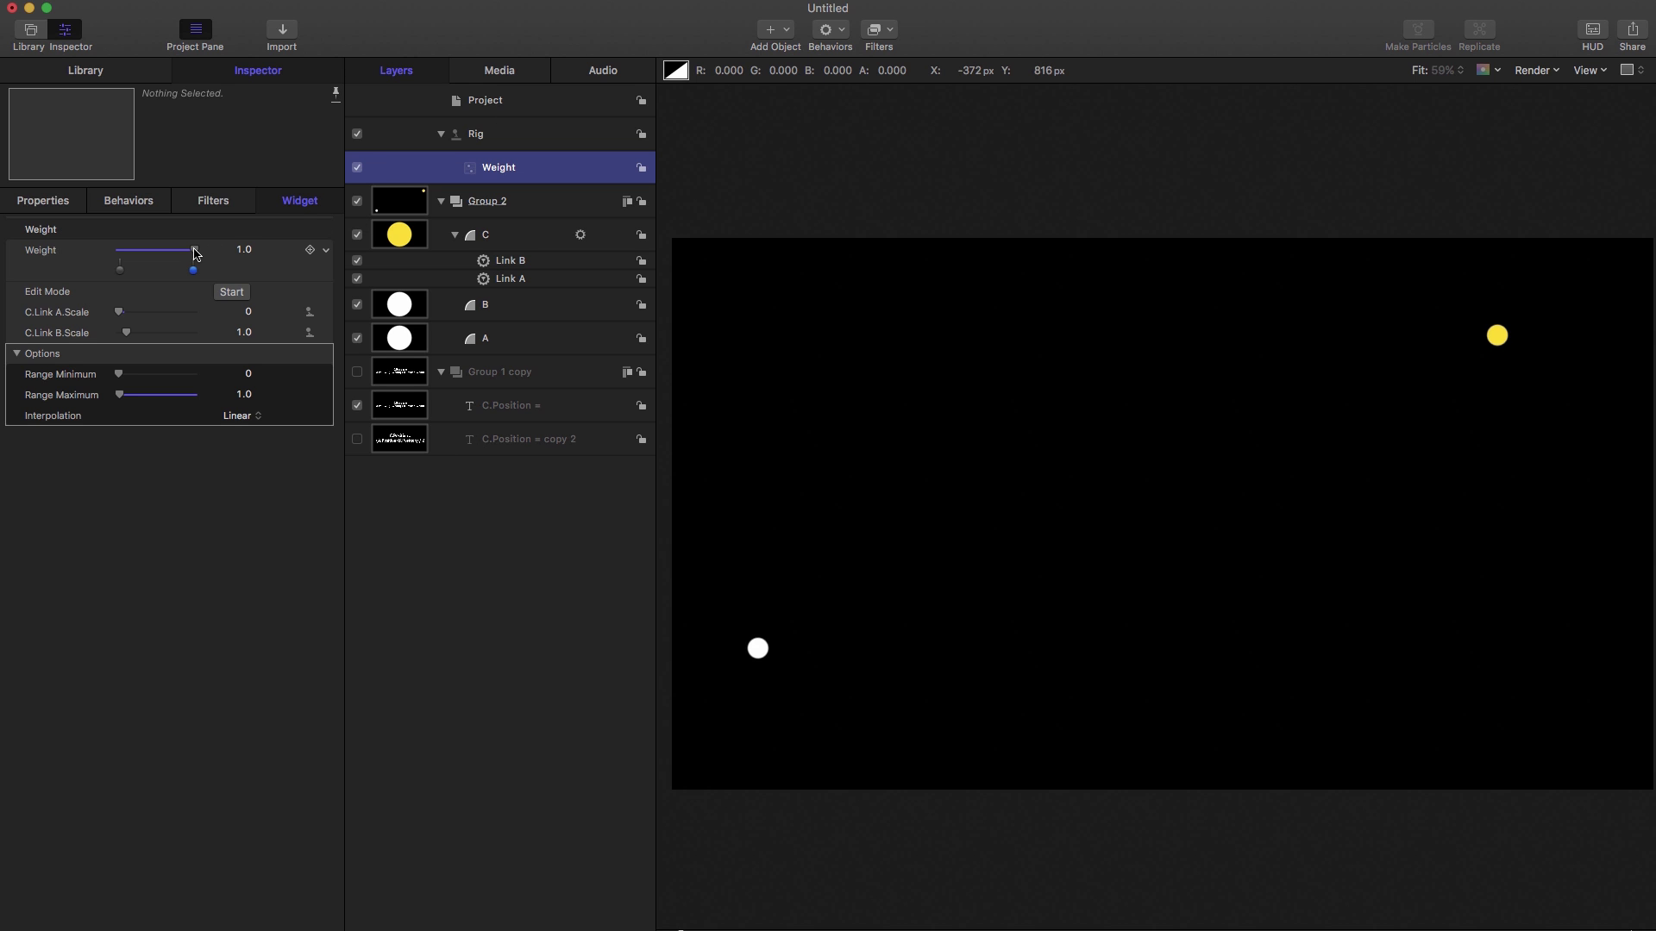
drag(196, 253, 138, 243)
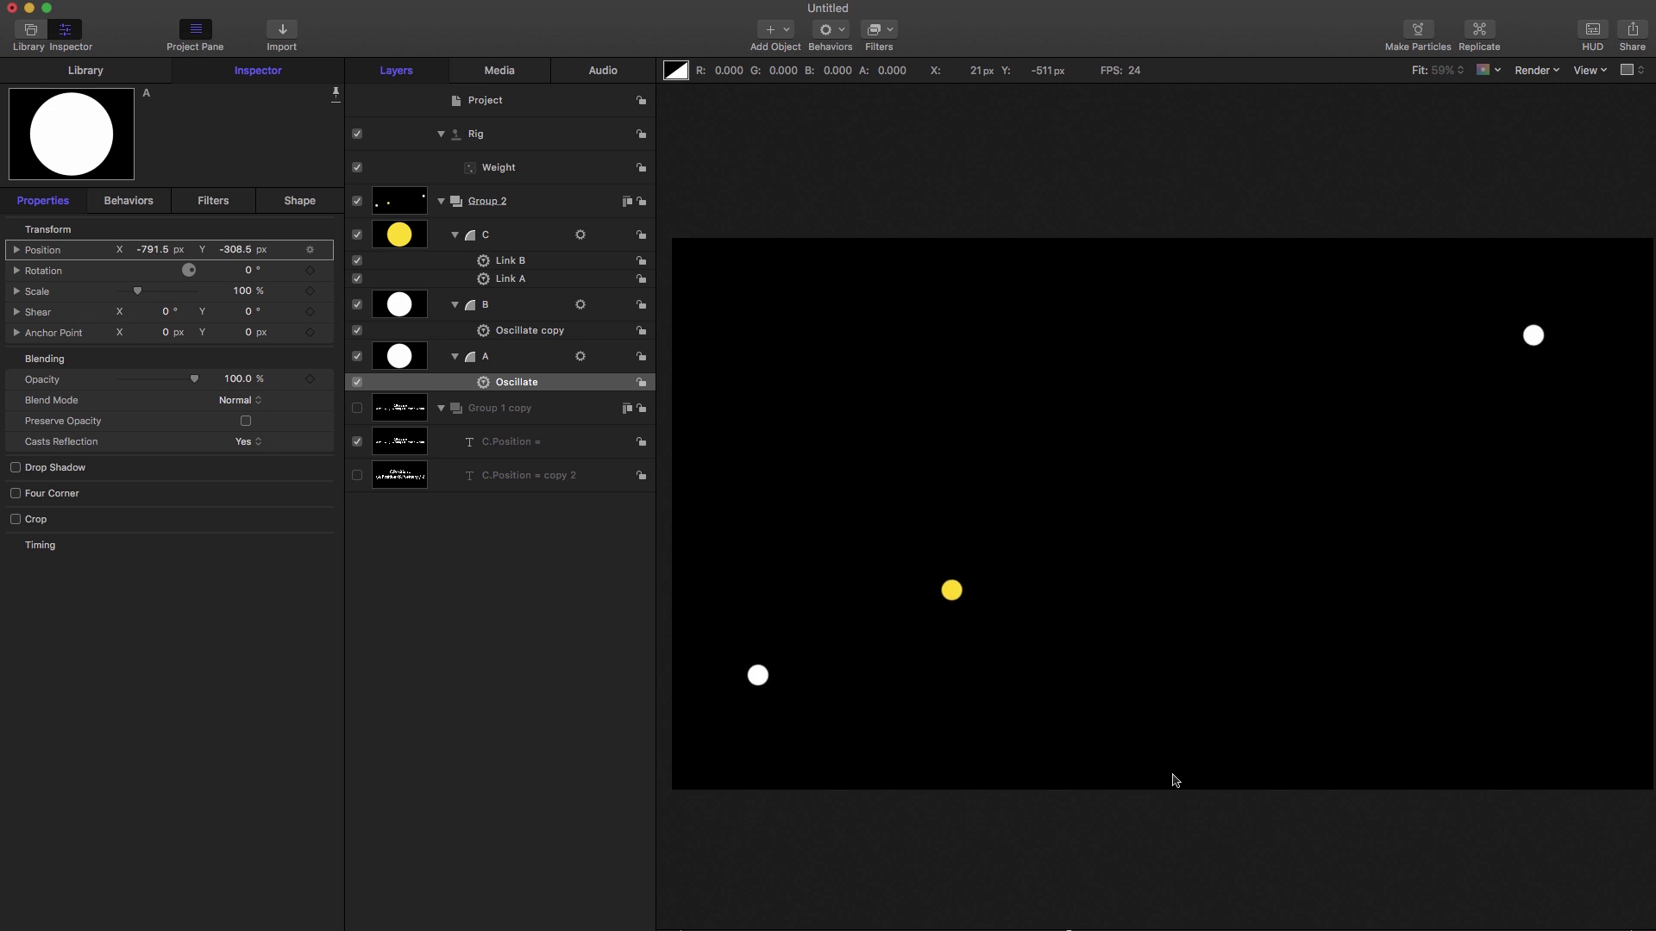
Halt the animation so dots A, B and C hold still
key(space)
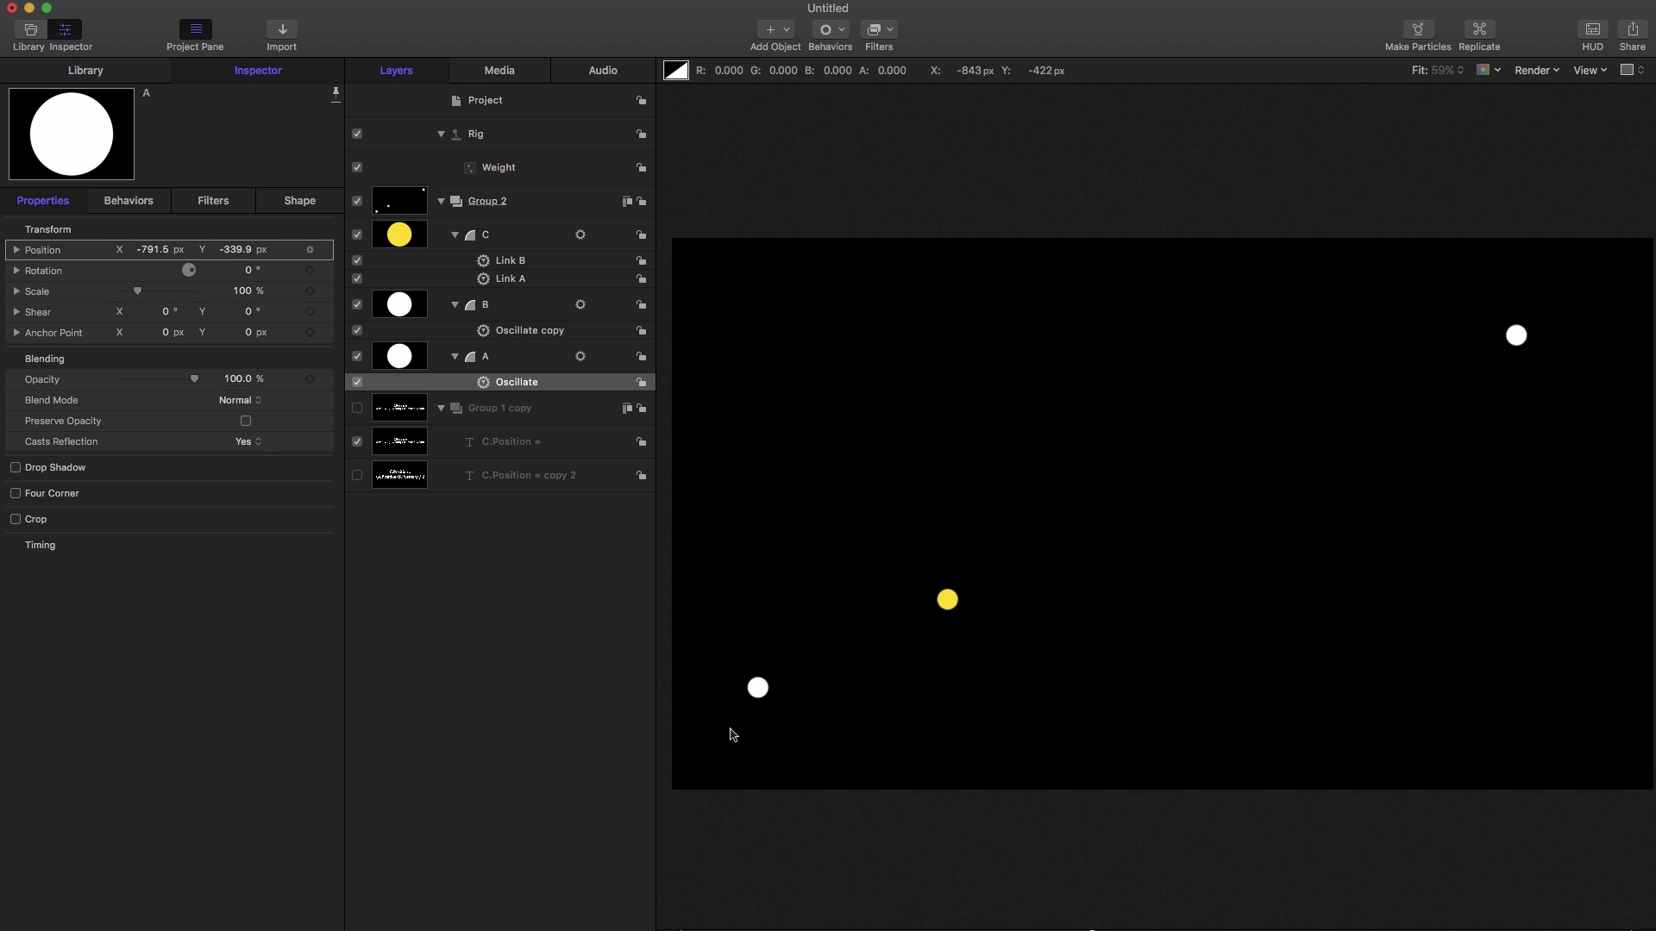
Inspect C's Link behaviours, checking Link B scale 0.25 and Link A scale 0.75
click(490, 280)
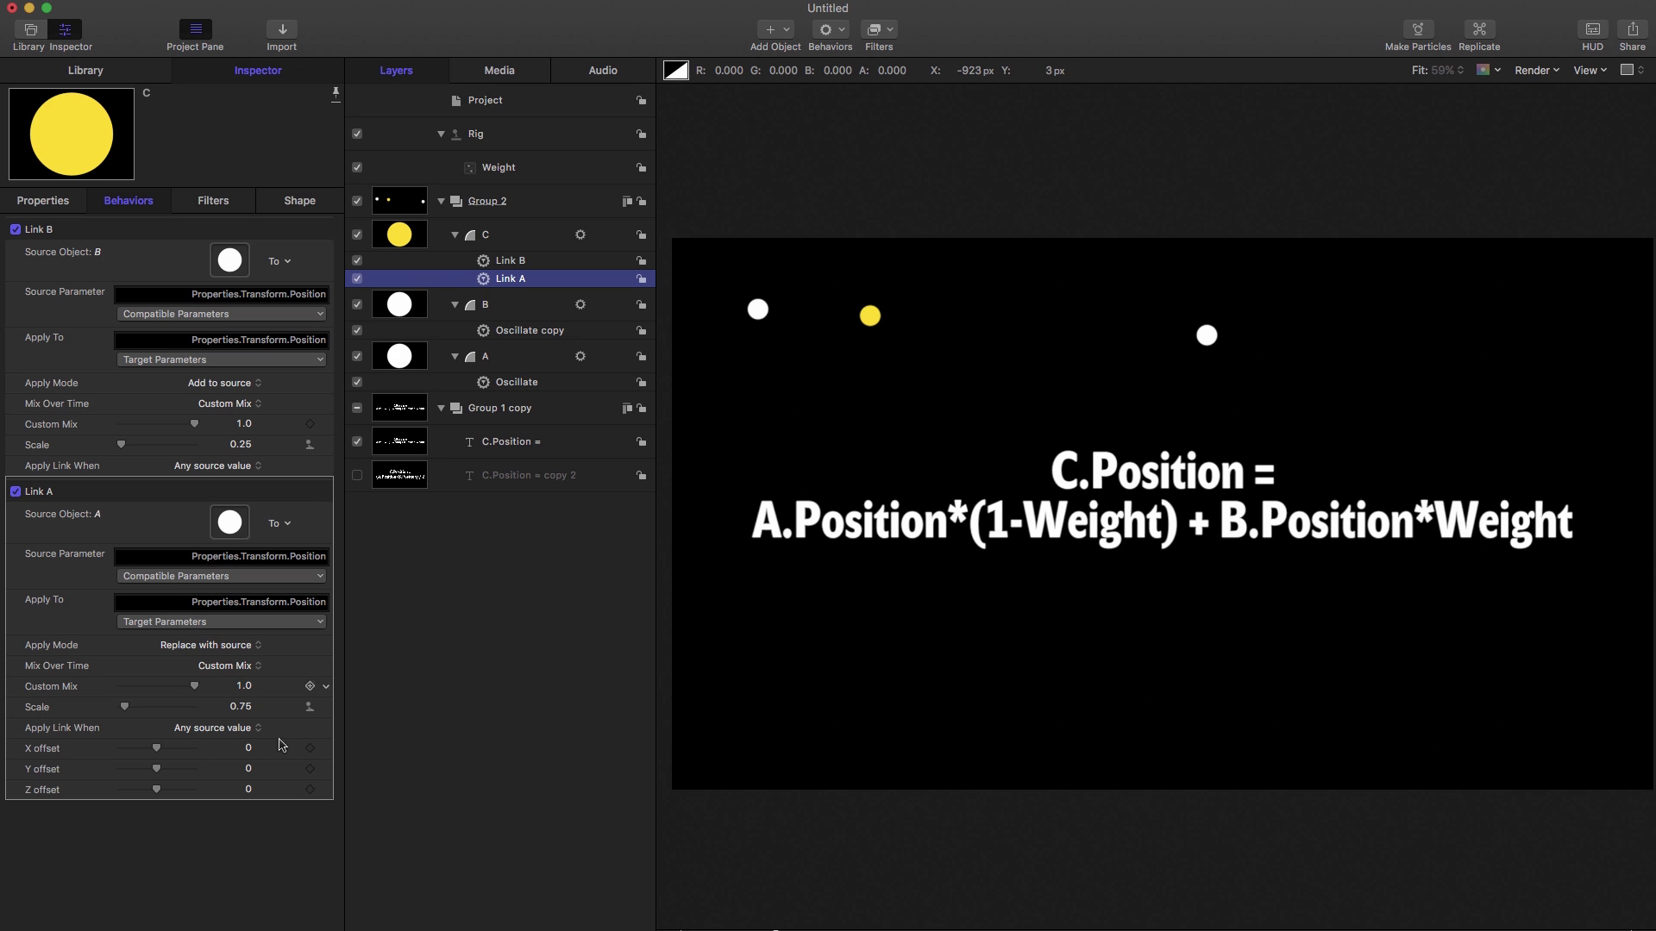
drag(193, 340, 481, 342)
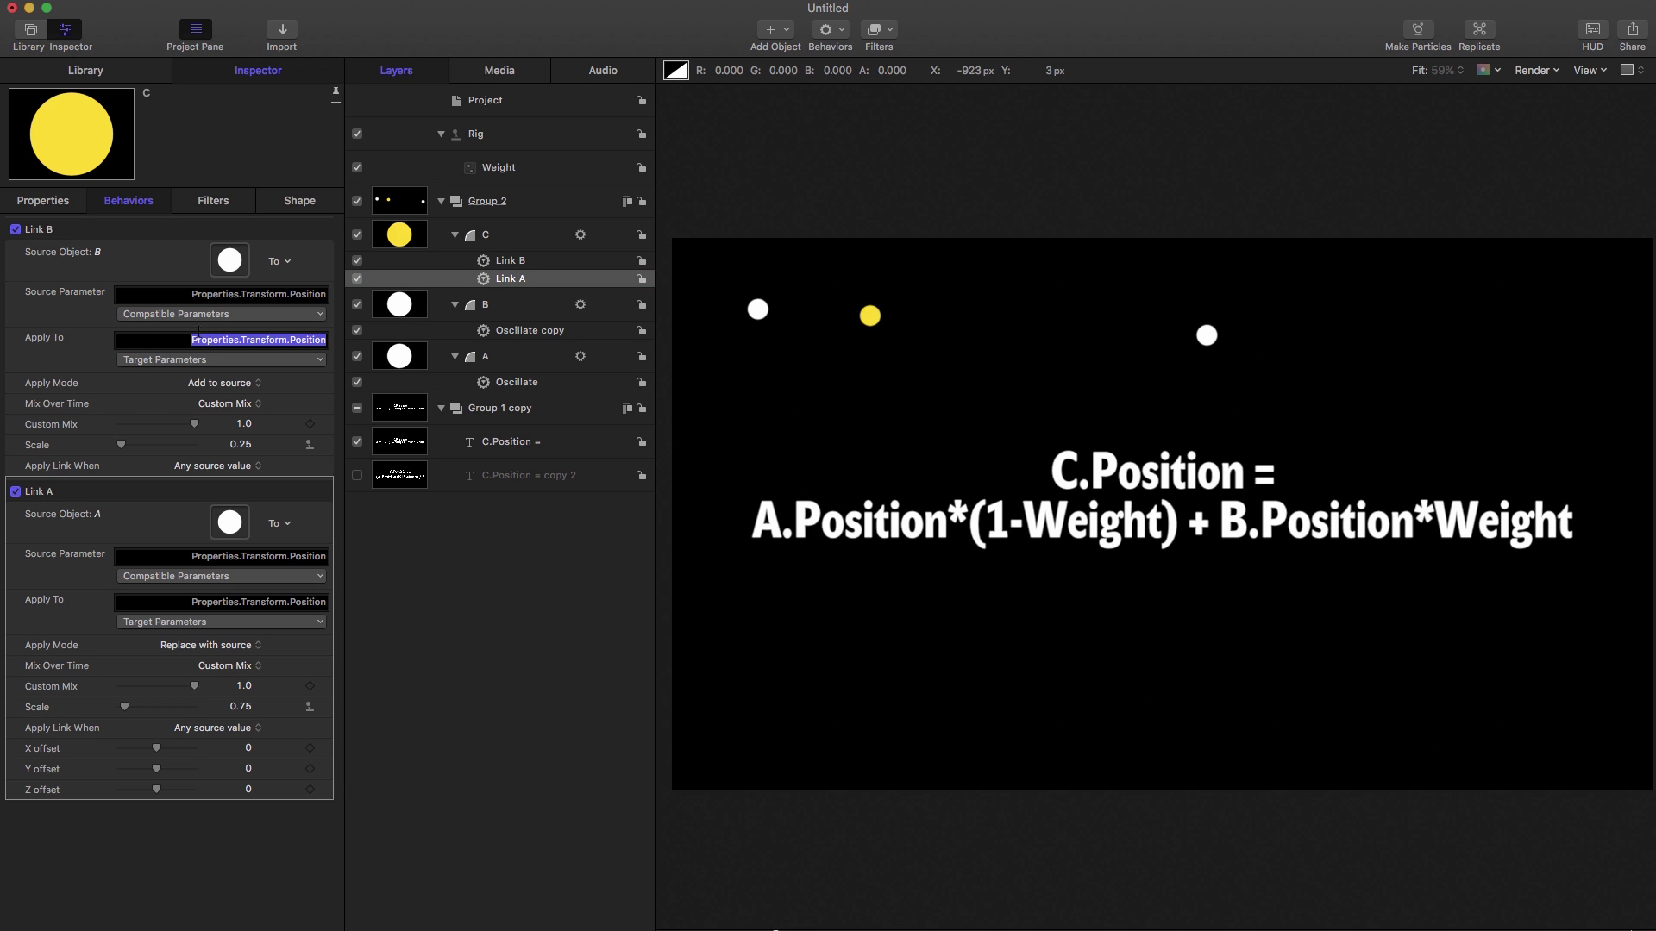
click(187, 338)
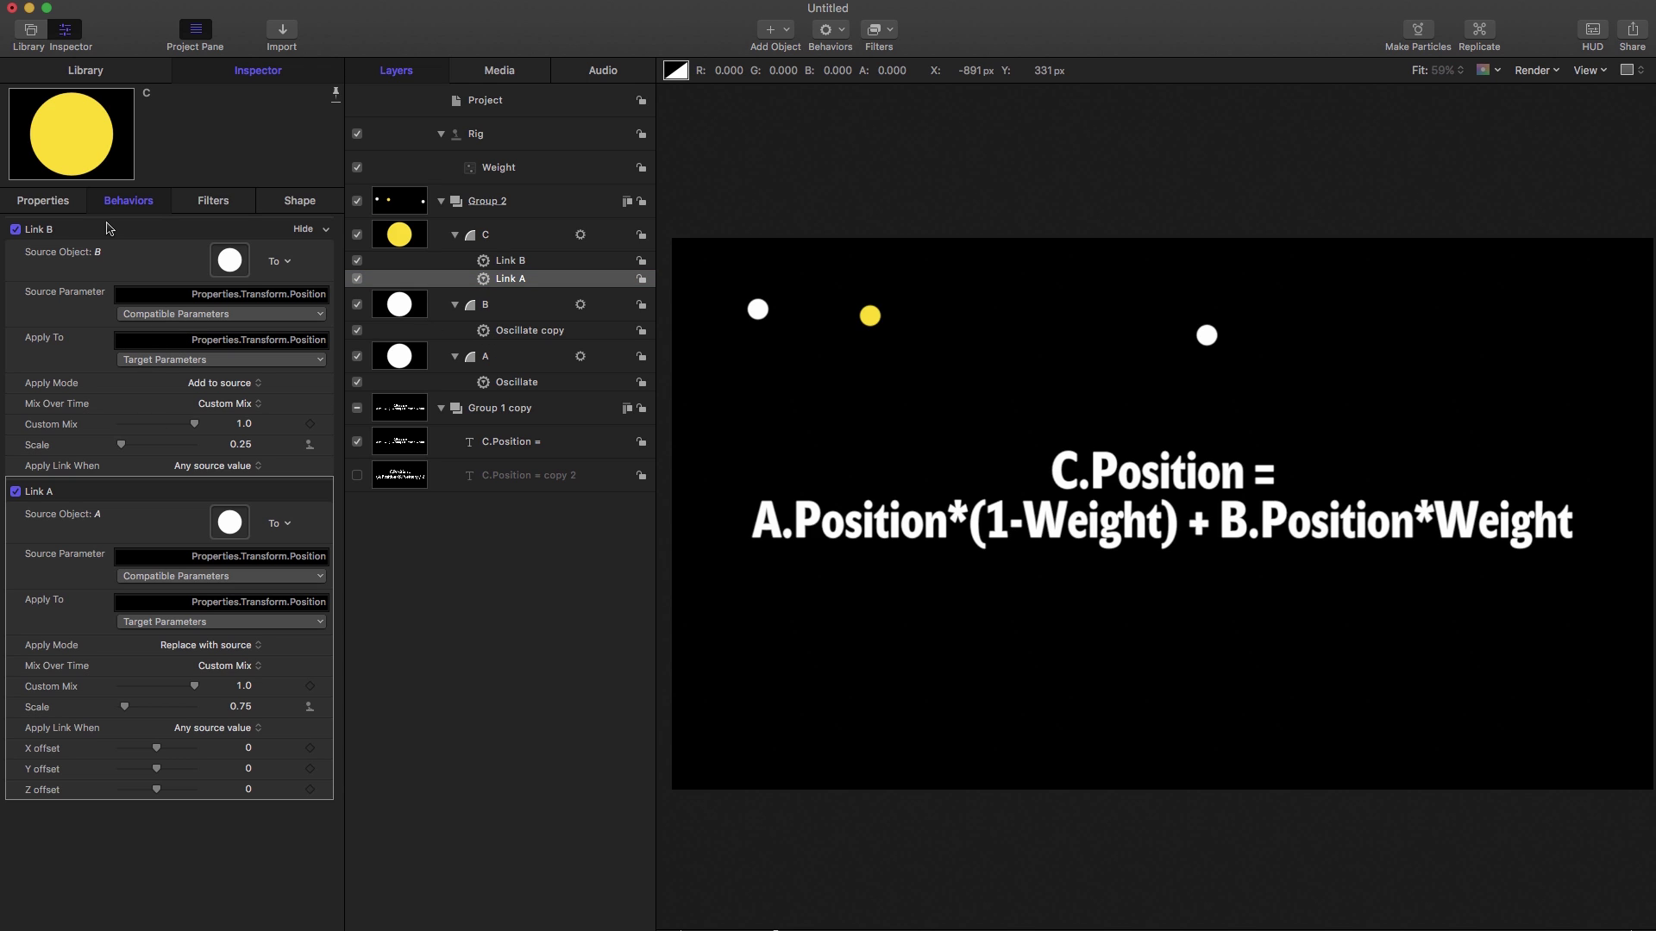